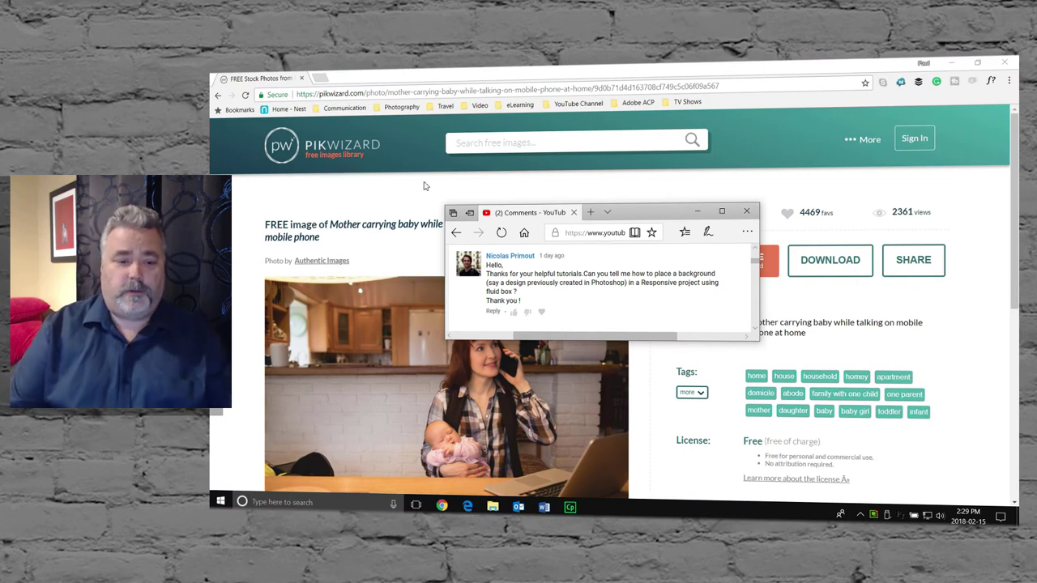
- Bring the Pikwizard mother-and-baby photo page forward and scroll to its licence and download details
left_click(539, 75)
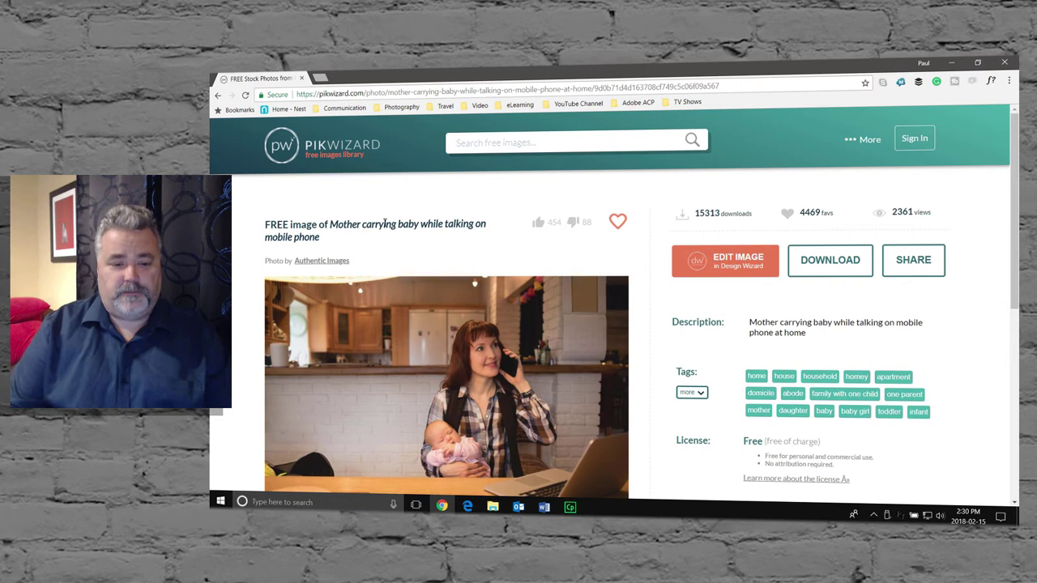
scroll(443, 283, "down", 1)
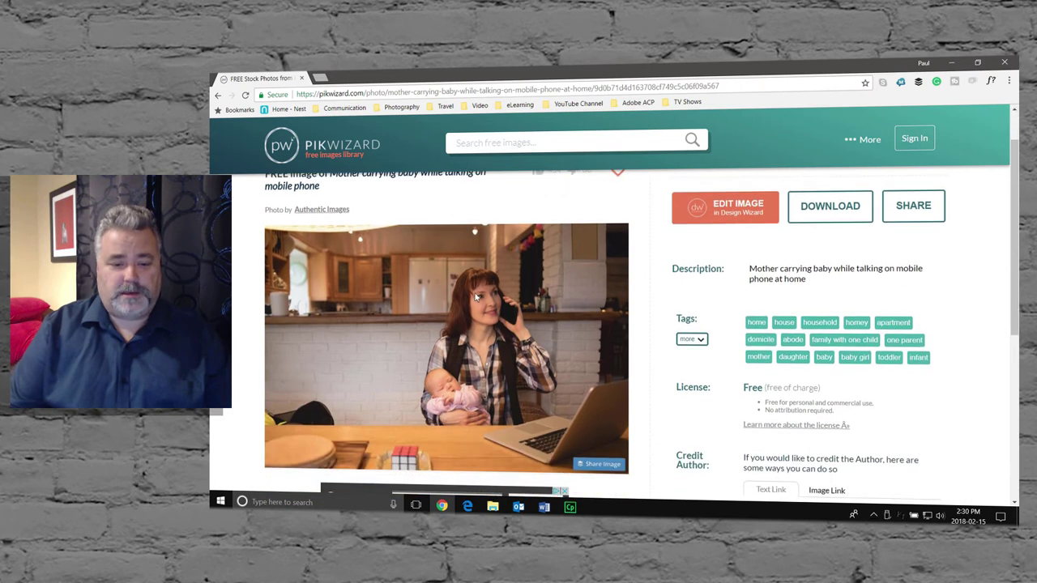
- Minimize Chrome and bring the Fake Company Responsive Design master slide in Captivate to the front
left_click(950, 64)
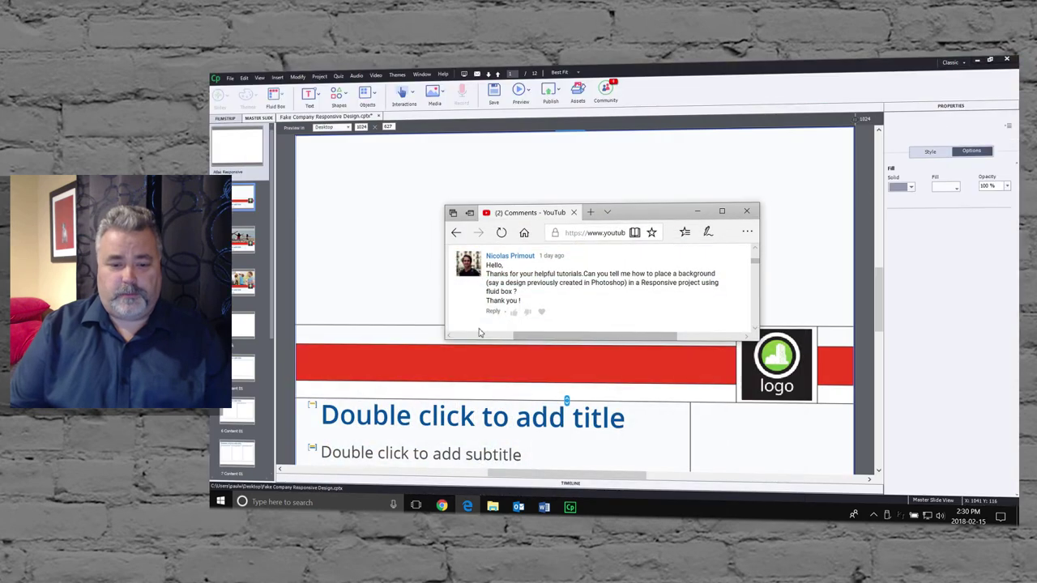
left_click(296, 241)
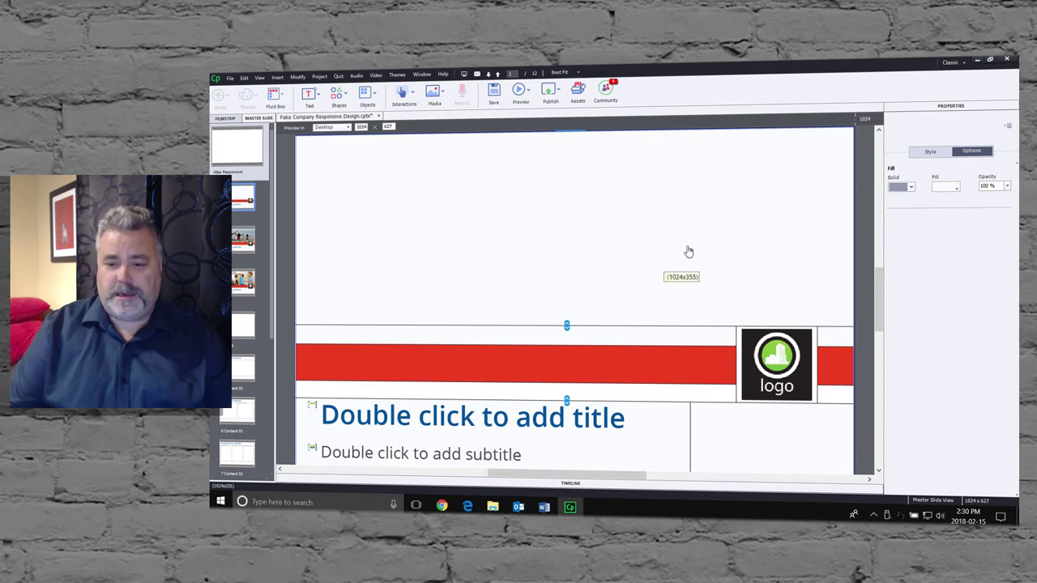
- Select the master slide's top area and pick parent fluid box FB_16 in the Style tab's selector
left_click(795, 256)
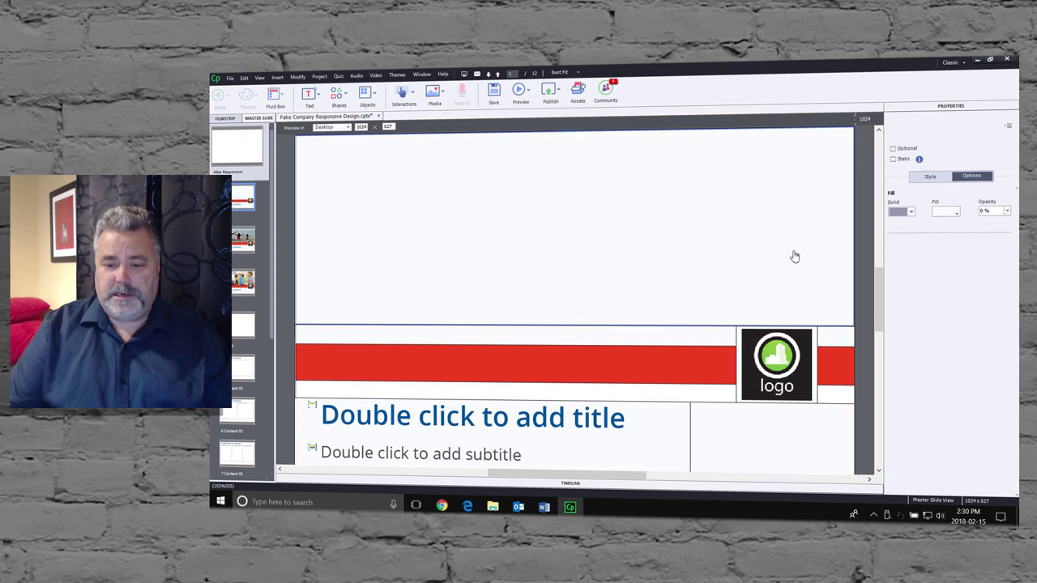
left_click(930, 177)
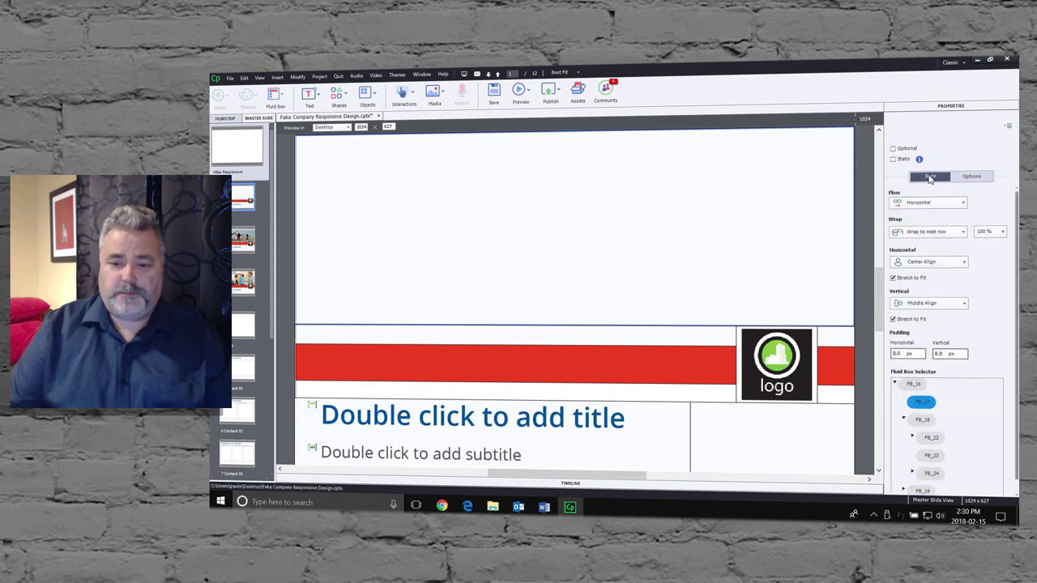
left_click(913, 385)
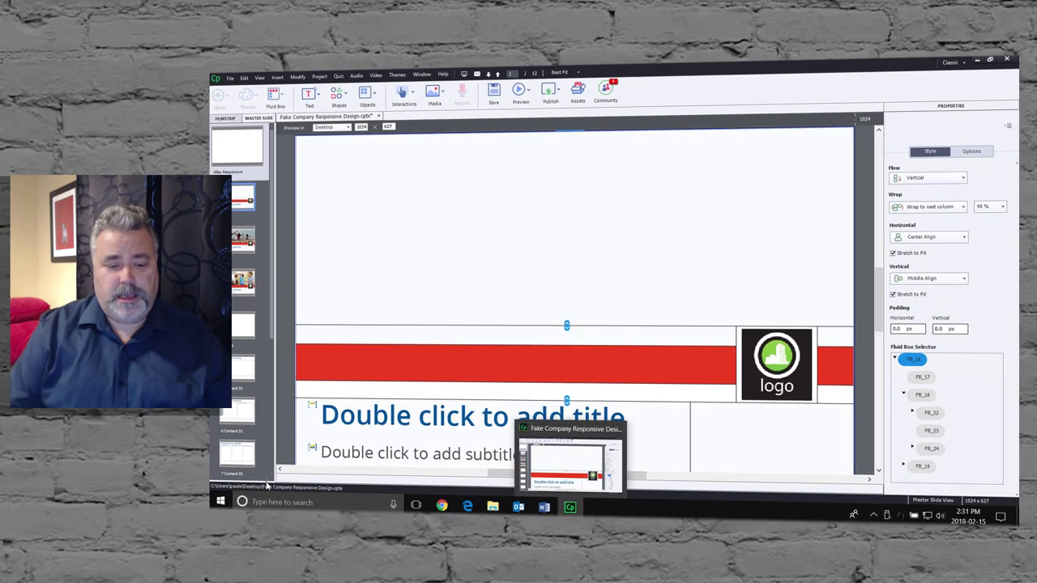
- Launch Photoshop from the Start menu with the downloaded Pikwizard mother-and-baby JPG open
left_click(220, 502)
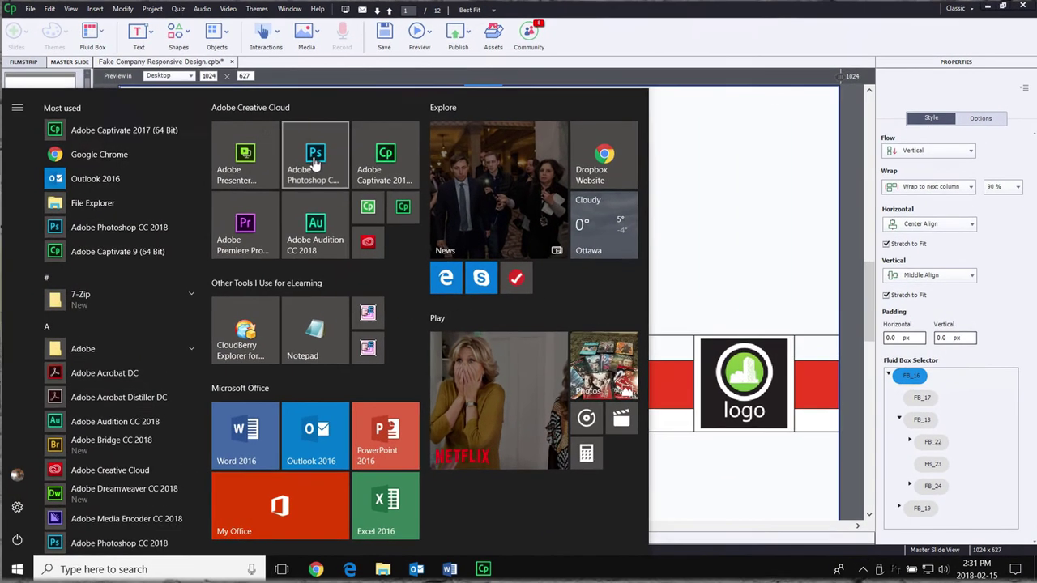
left_click(315, 164)
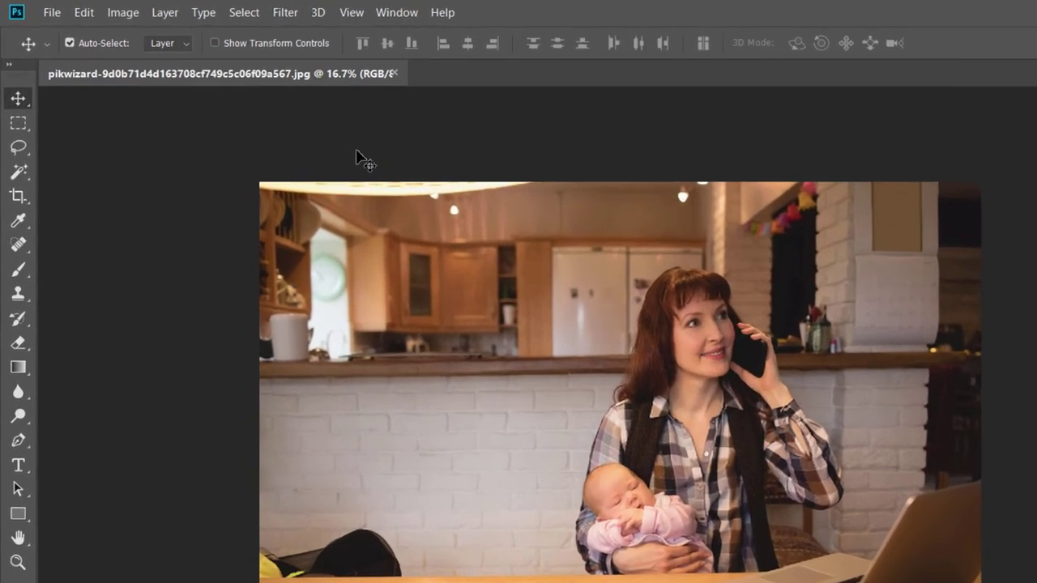
left_click(123, 12)
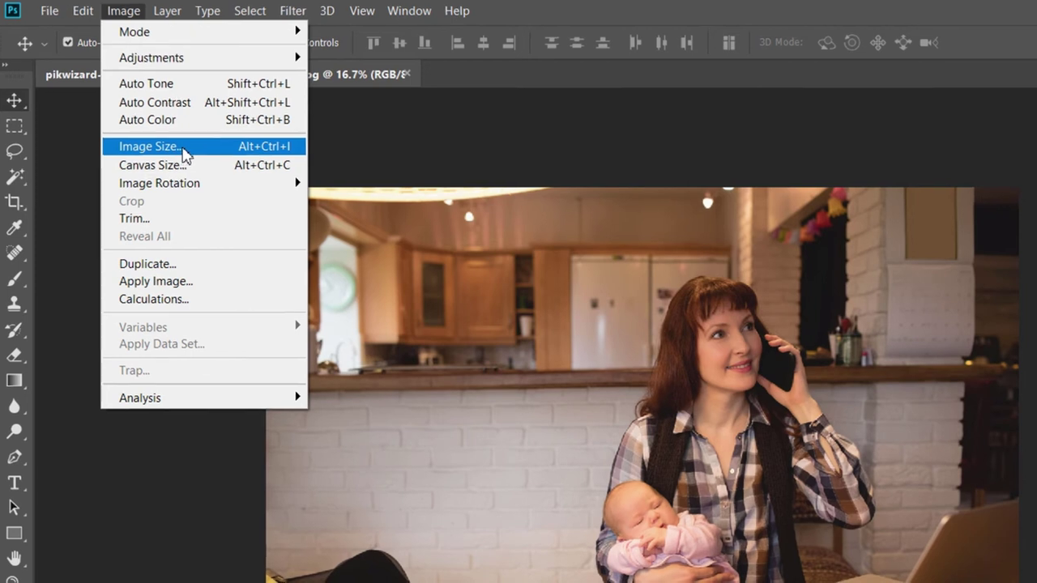
left_click(188, 152)
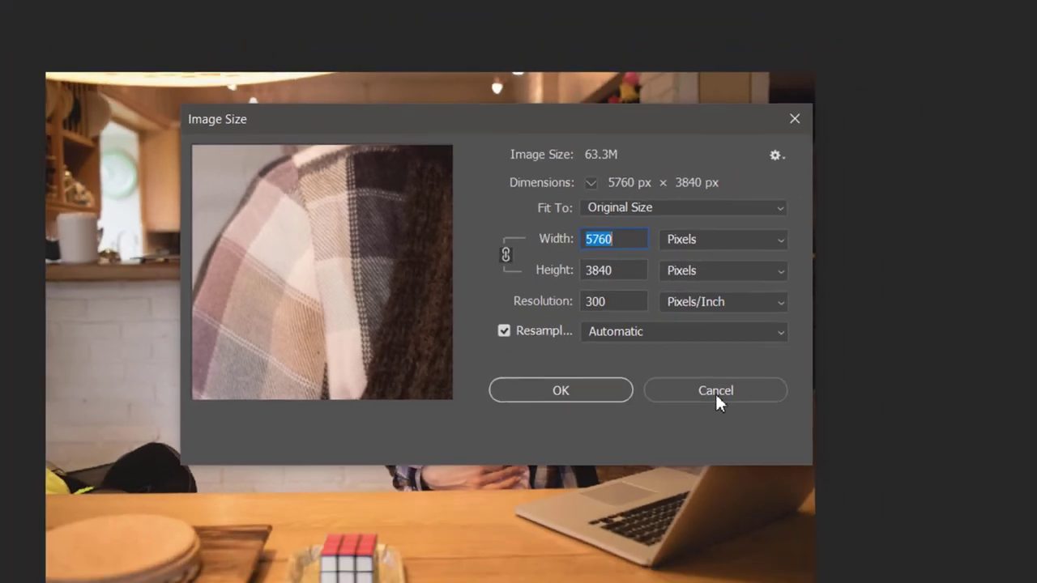
left_click(797, 442)
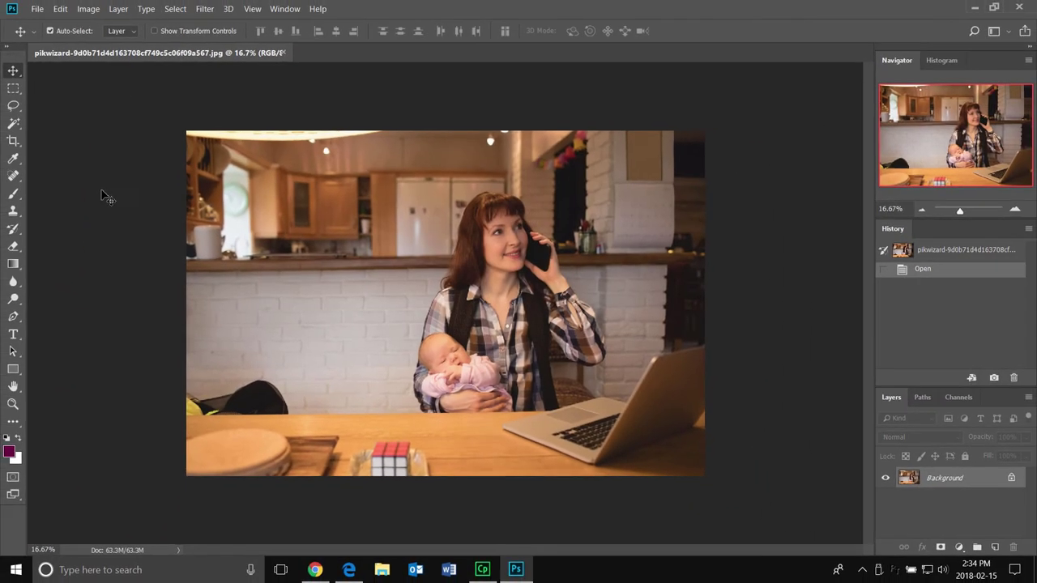
left_click(45, 13)
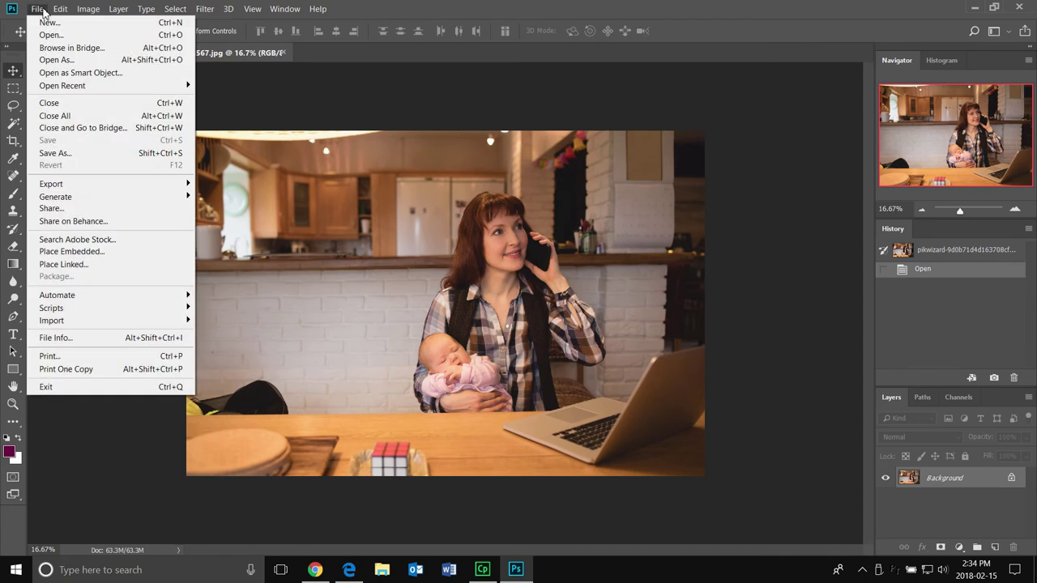
left_click(43, 13)
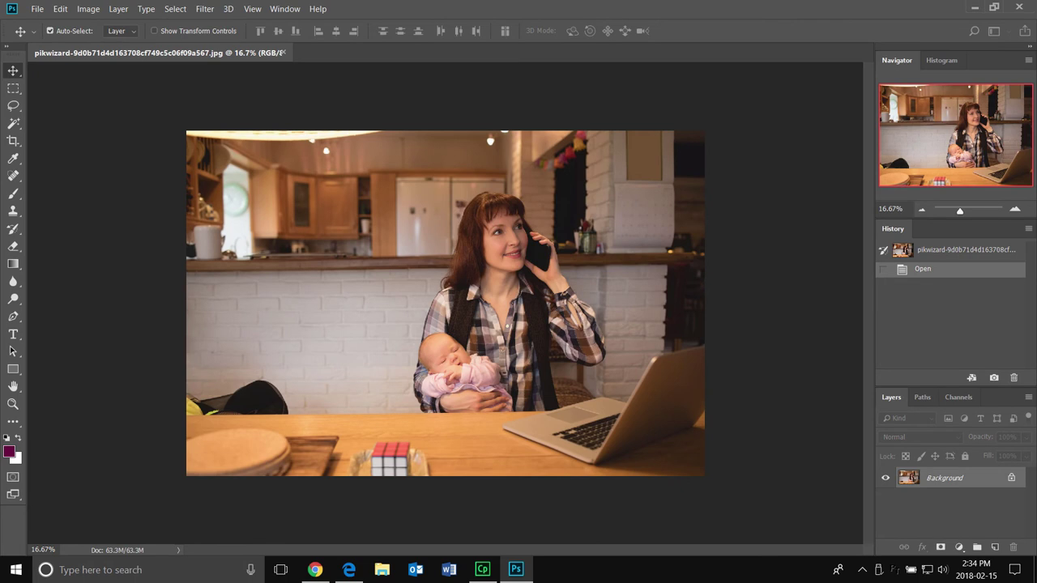
- Create a blank 1024 × 627 px document, then select the whole Pikwizard photo canvas
key("ctrl+n")
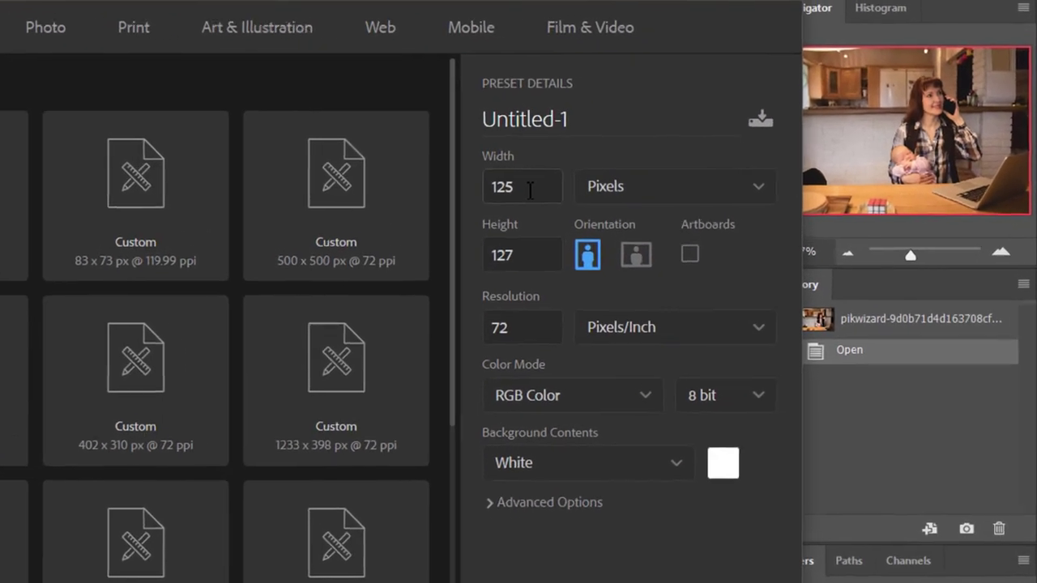
left_click(713, 171)
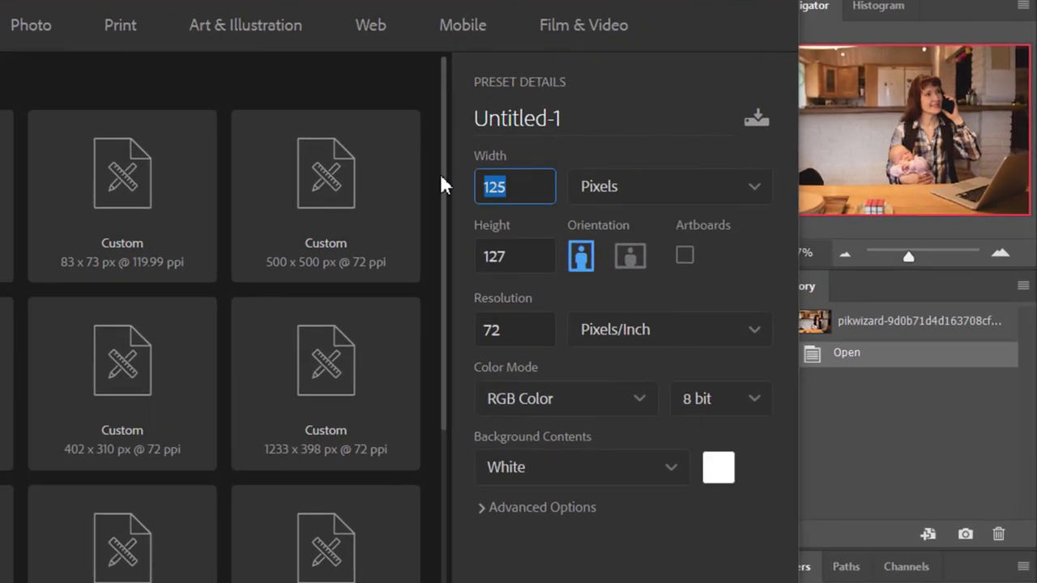
type("1024")
key("Tab")
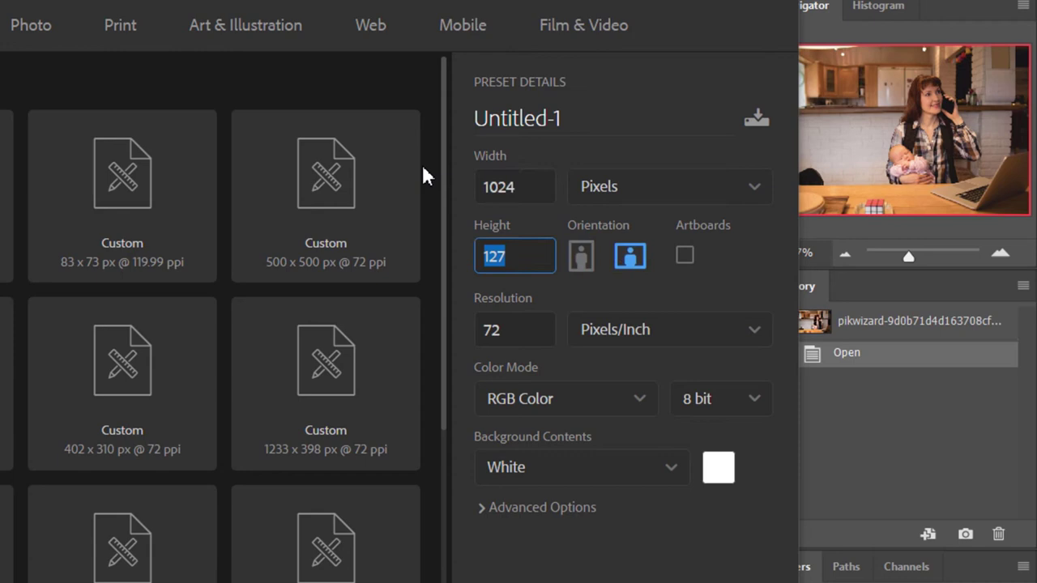
type("627")
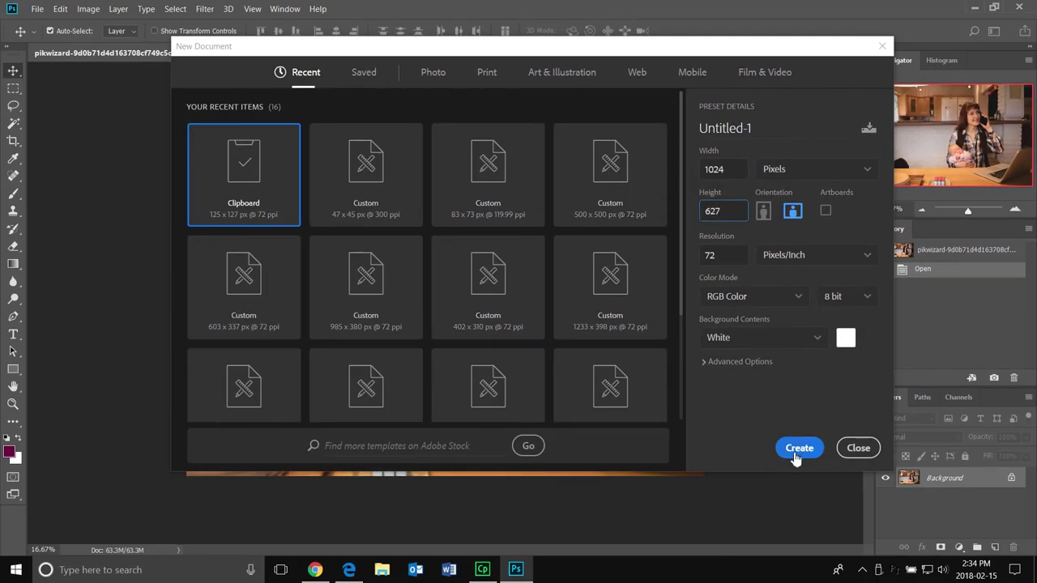
left_click(780, 471)
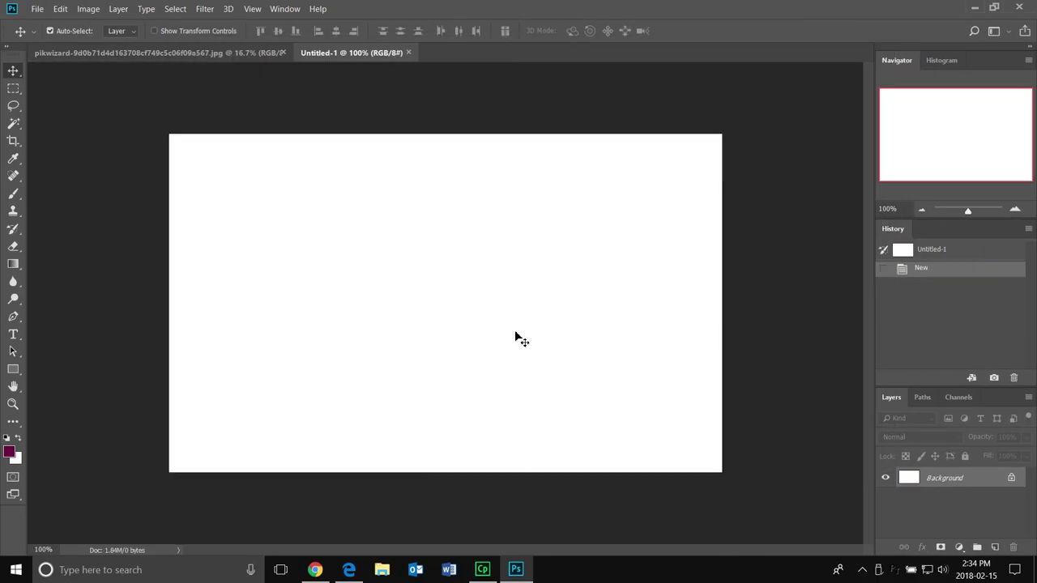
left_click(208, 54)
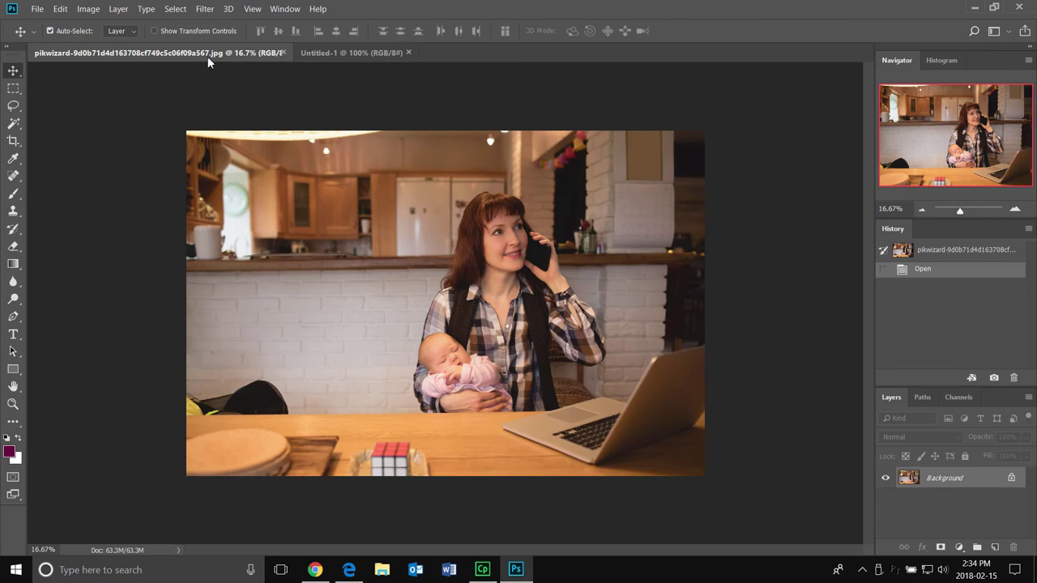
key("ctrl+a")
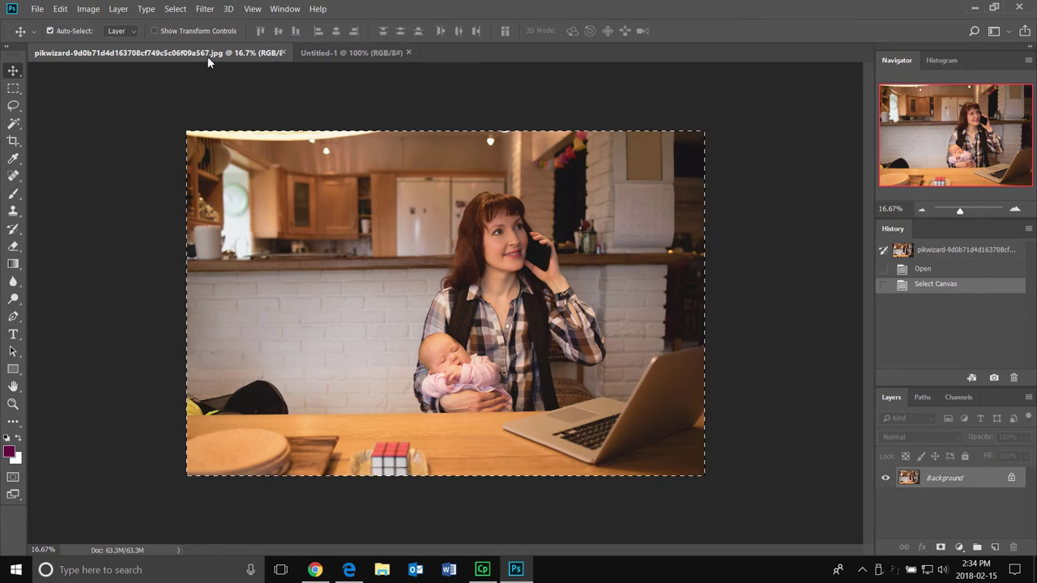
- Paste the photo into Untitled-1 as Layer 1 and scale it to 10% from the top-left anchor
left_click(343, 54)
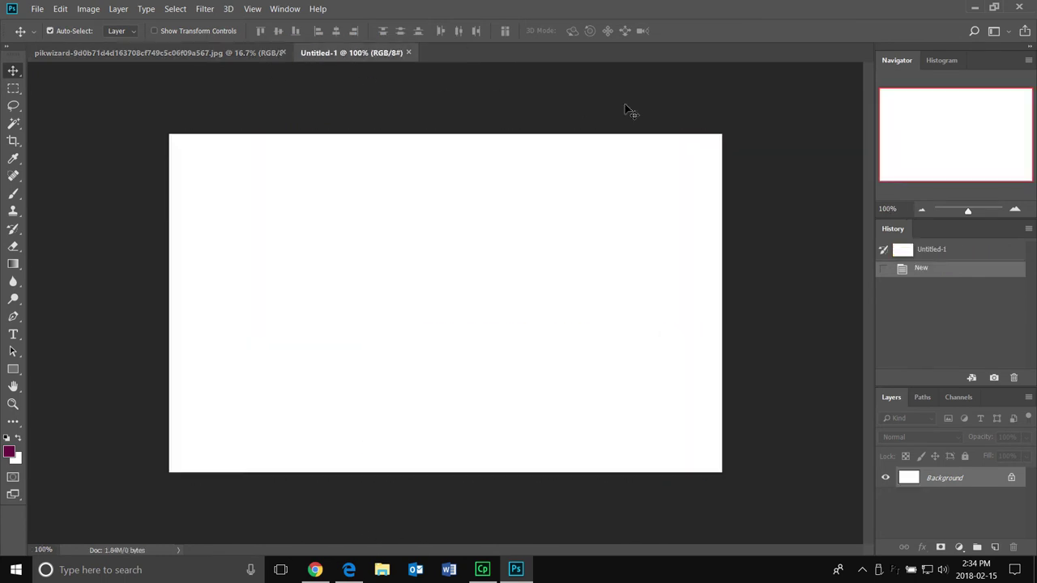
key("ctrl+v")
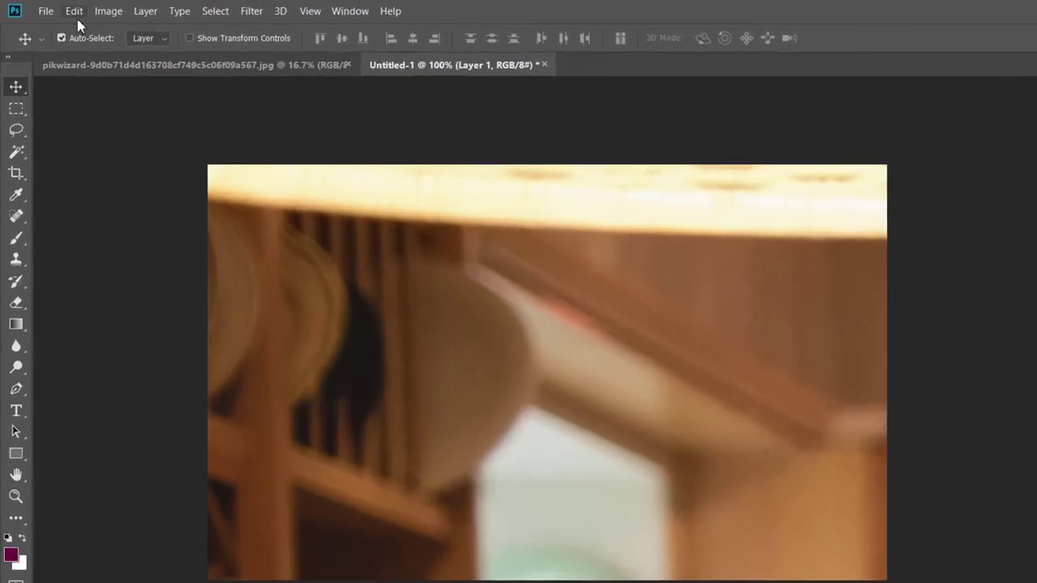
left_click(75, 13)
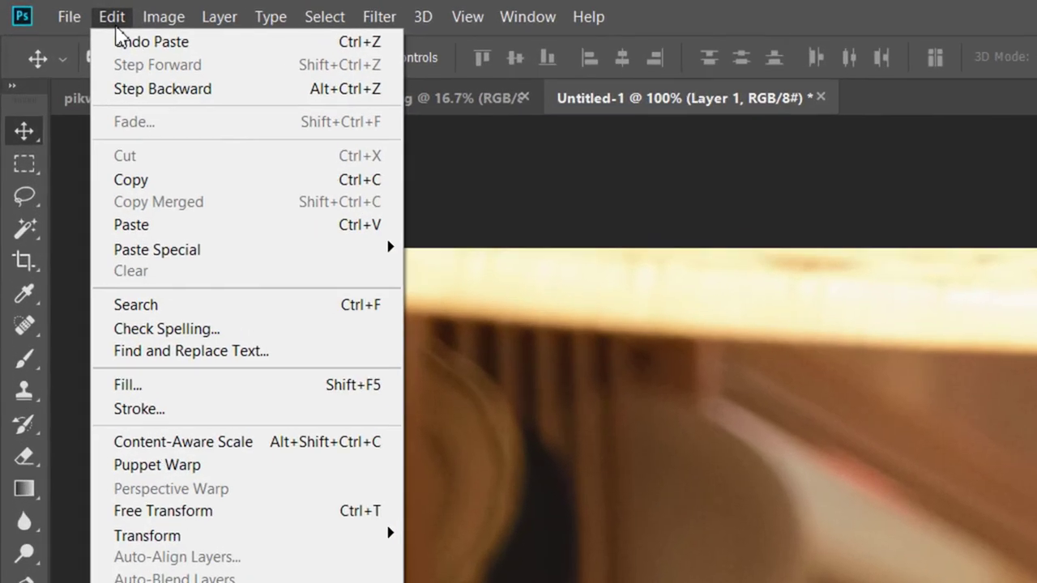
mouse_move(222, 536)
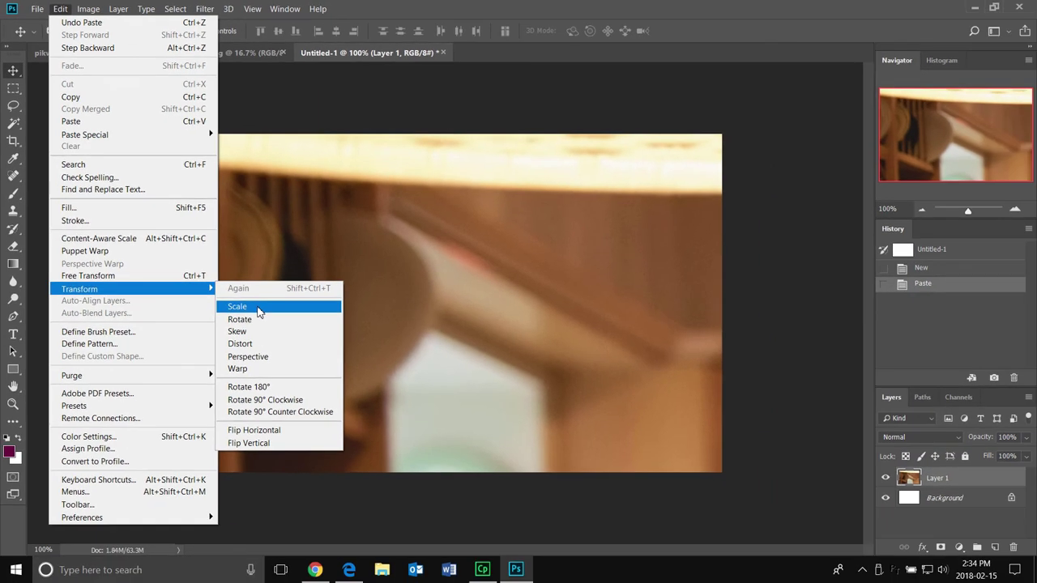
left_click(300, 389)
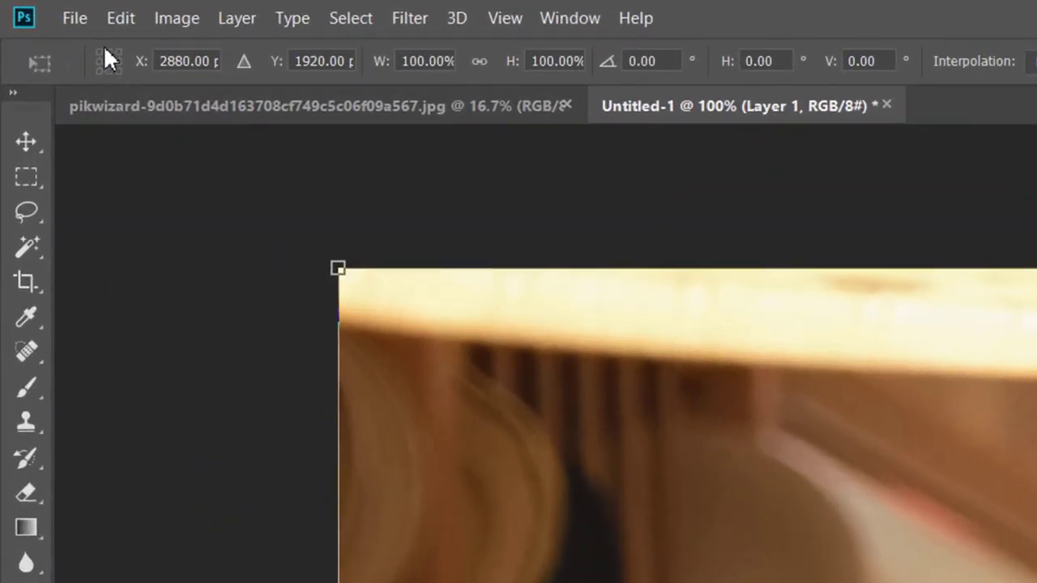
left_click(103, 51)
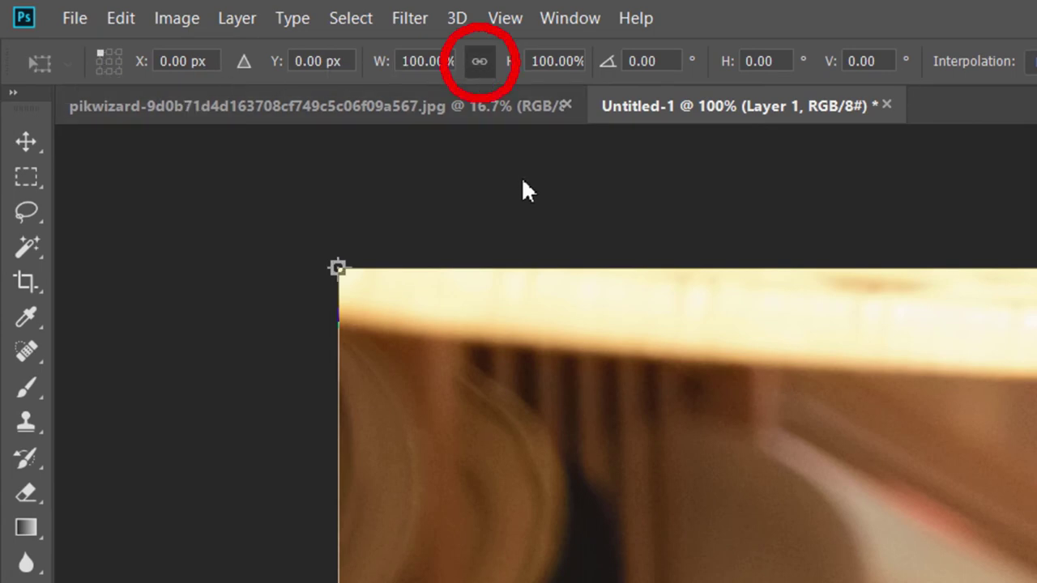
left_click(536, 61)
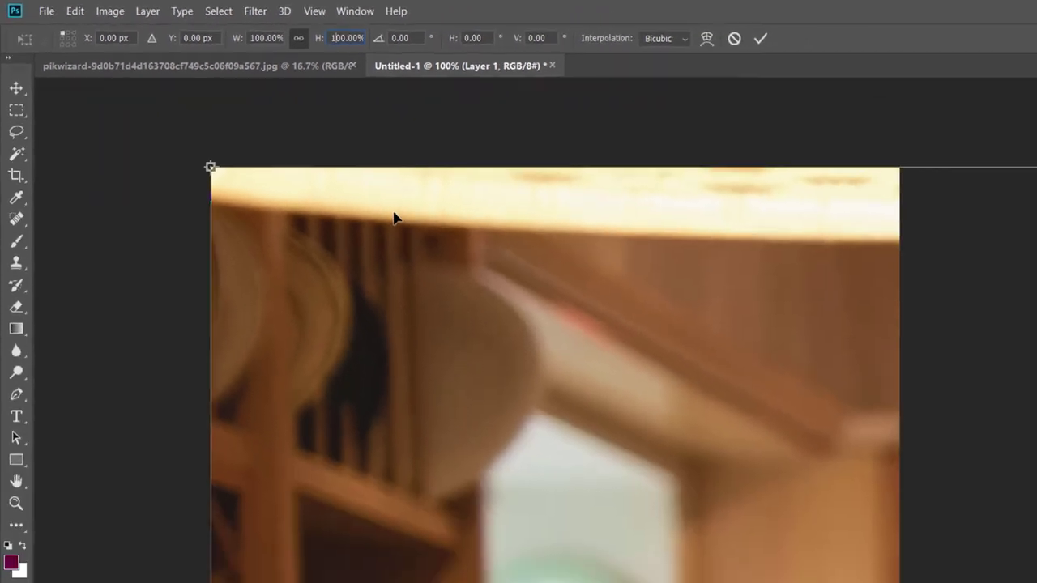
key("Delete")
key("Return")
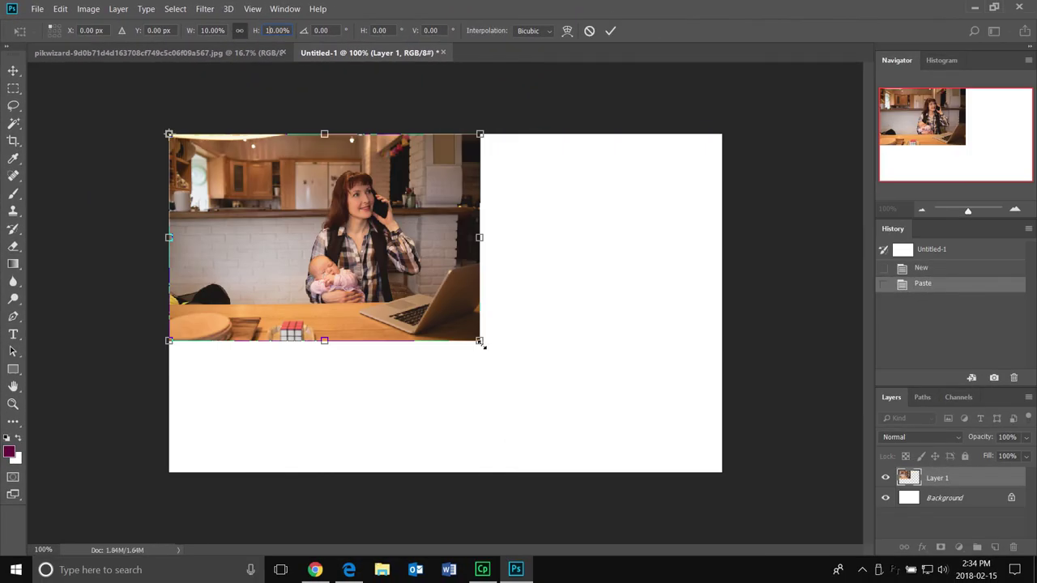
- Resize the pasted photo to 21.41% and shift it up so the woman and baby fill the canvas
left_click_drag(481, 343, 725, 492)
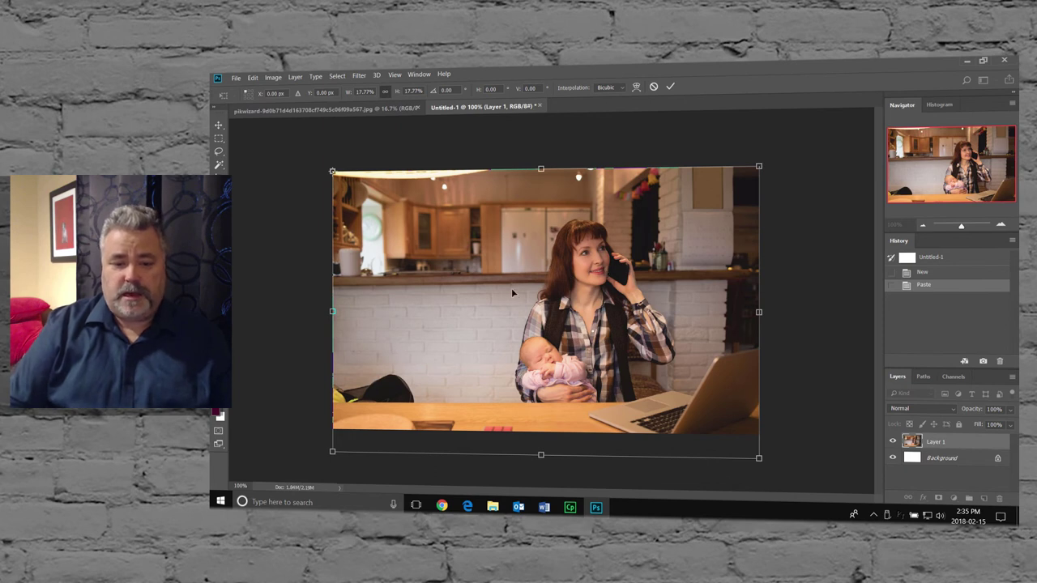
left_click_drag(518, 291, 601, 289)
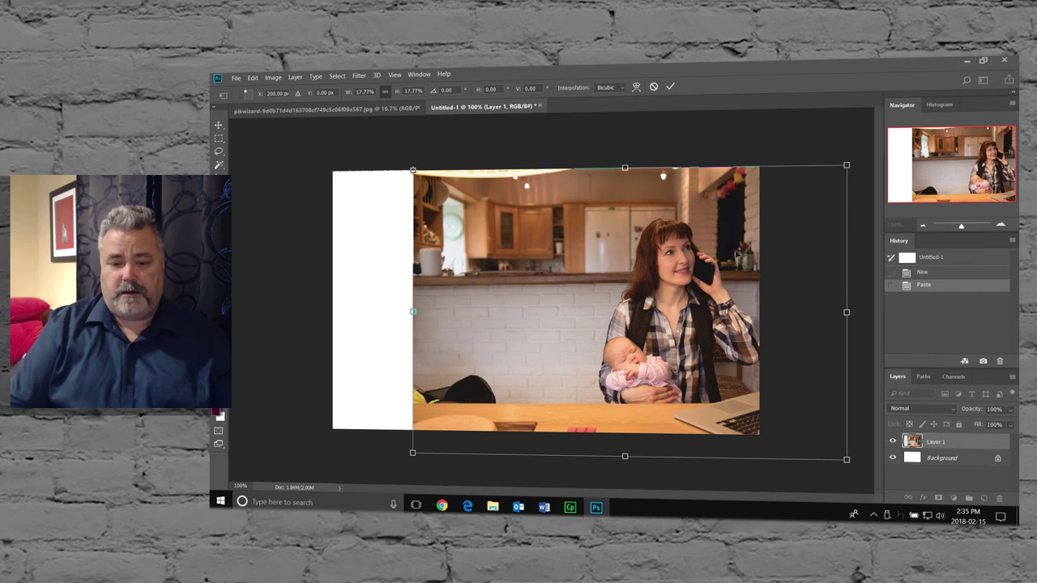
left_click_drag(413, 454, 320, 491)
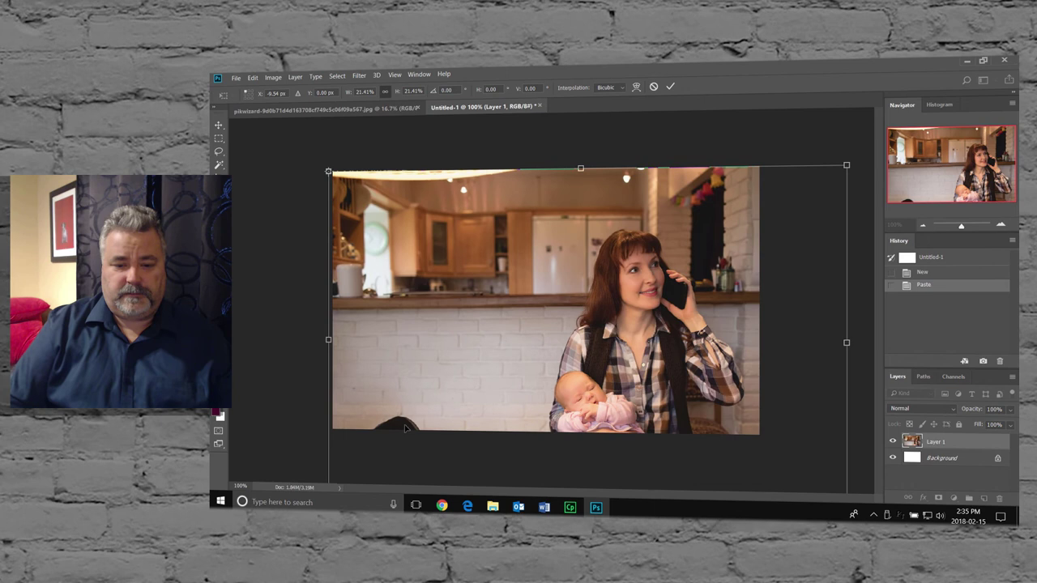
left_click_drag(418, 407, 419, 361)
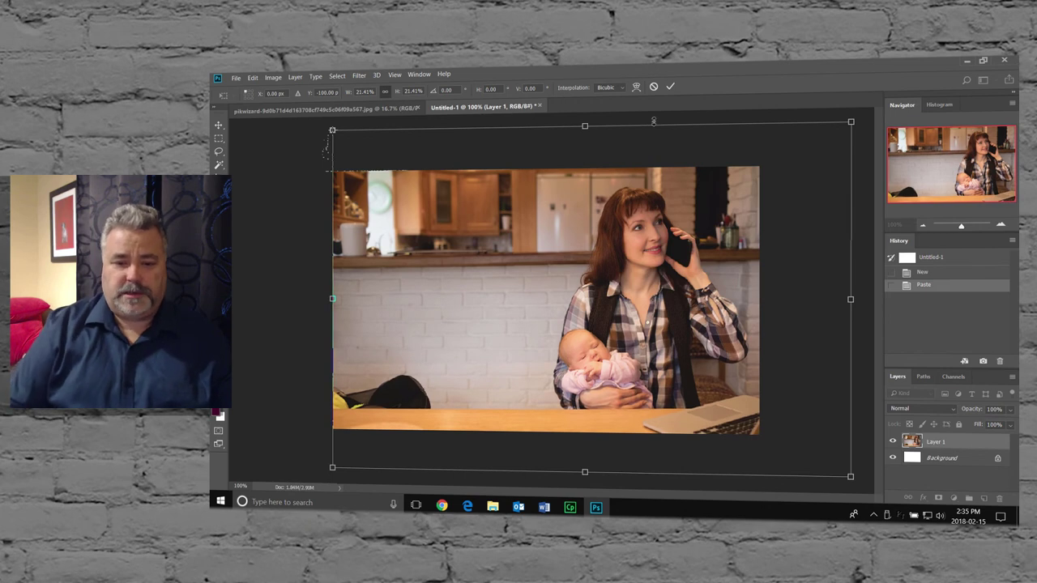
left_click(670, 86)
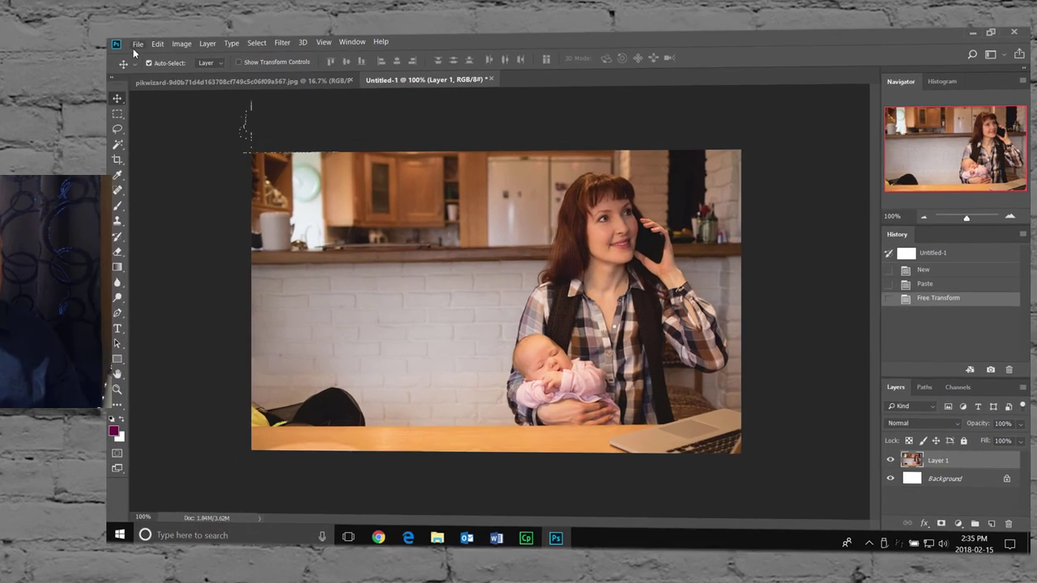
- Save the canvas to the Desktop as JPEG 'cropped image' at quality 5 (Medium)
left_click(234, 79)
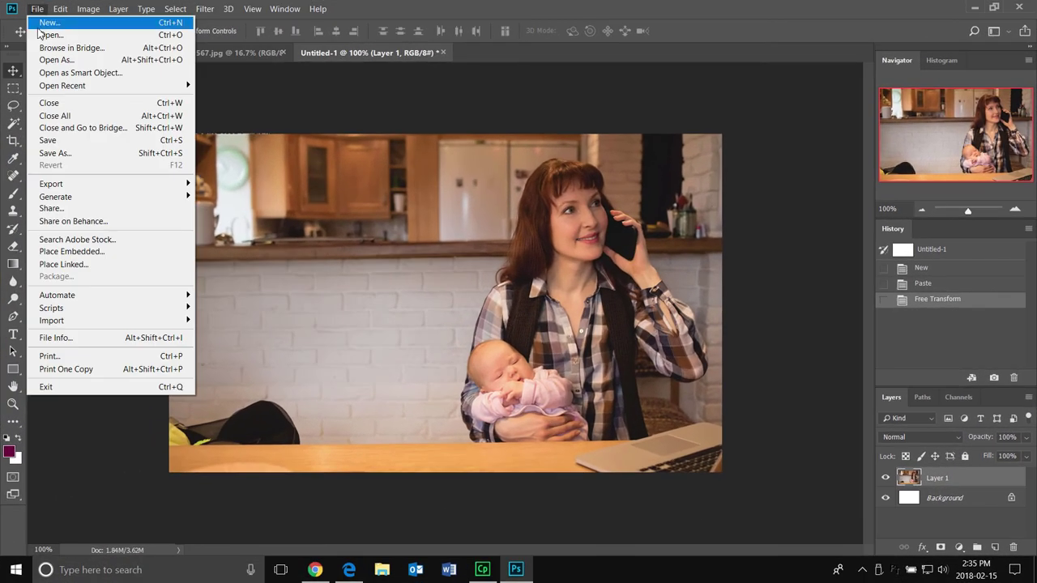
left_click(68, 153)
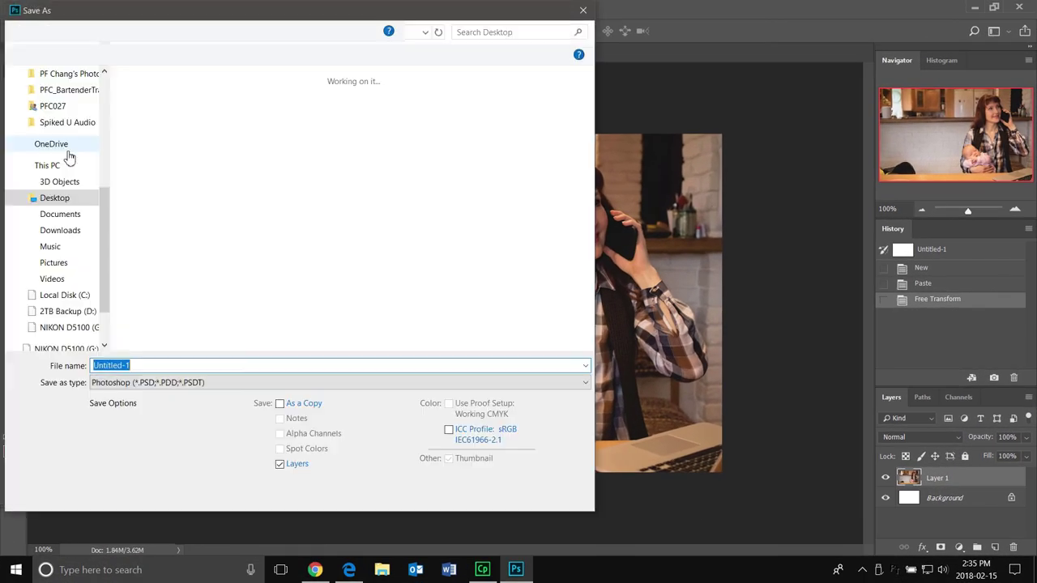
left_click(169, 383)
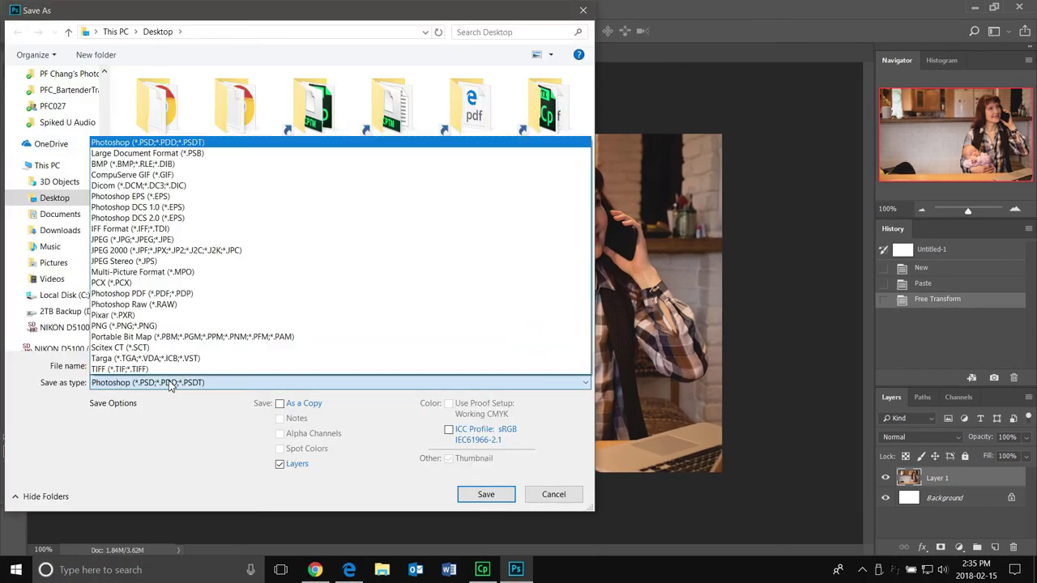
left_click(195, 239)
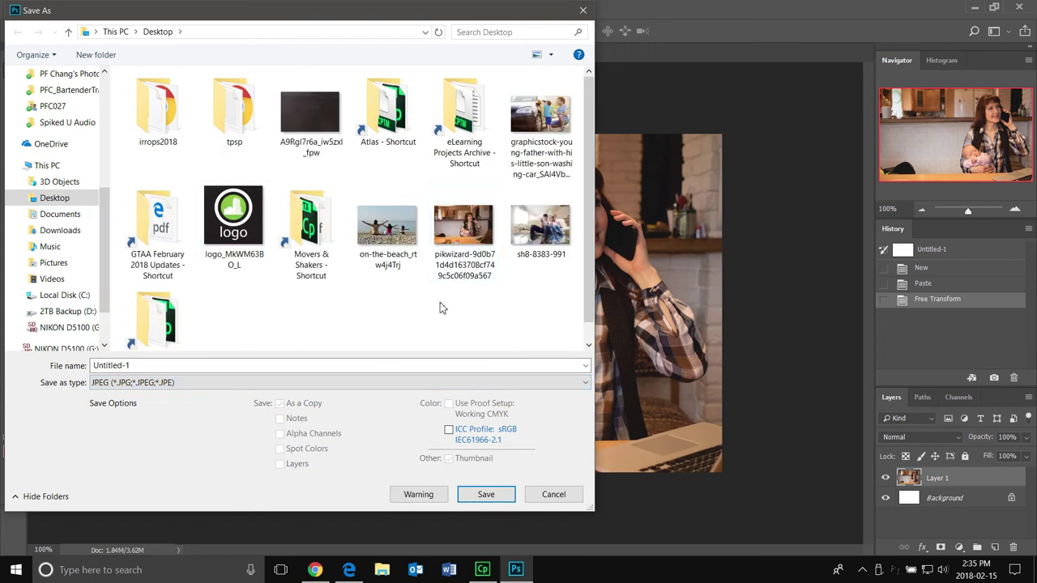
double_click(179, 368)
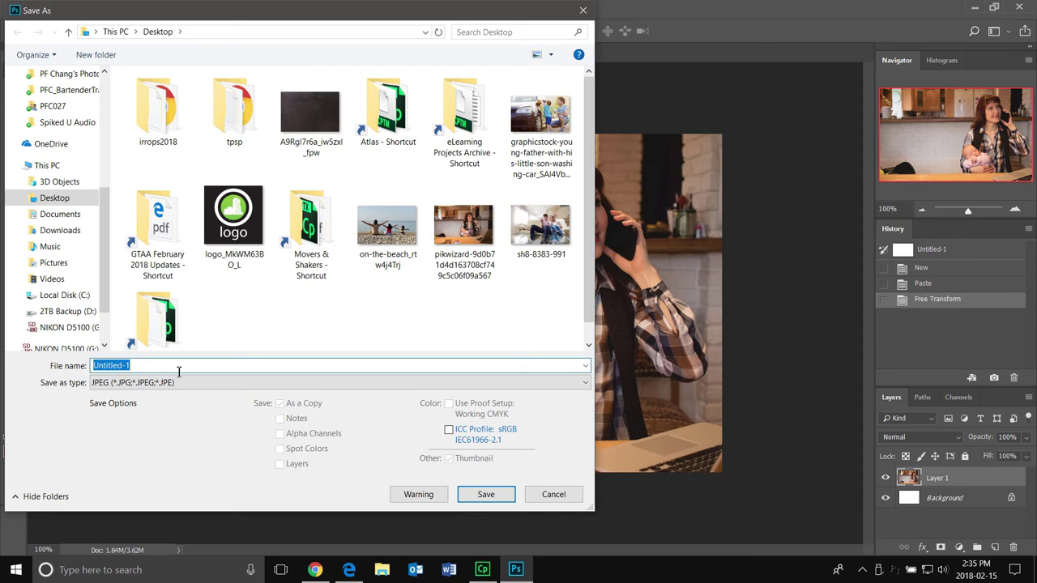
type("cropped image")
left_click(491, 499)
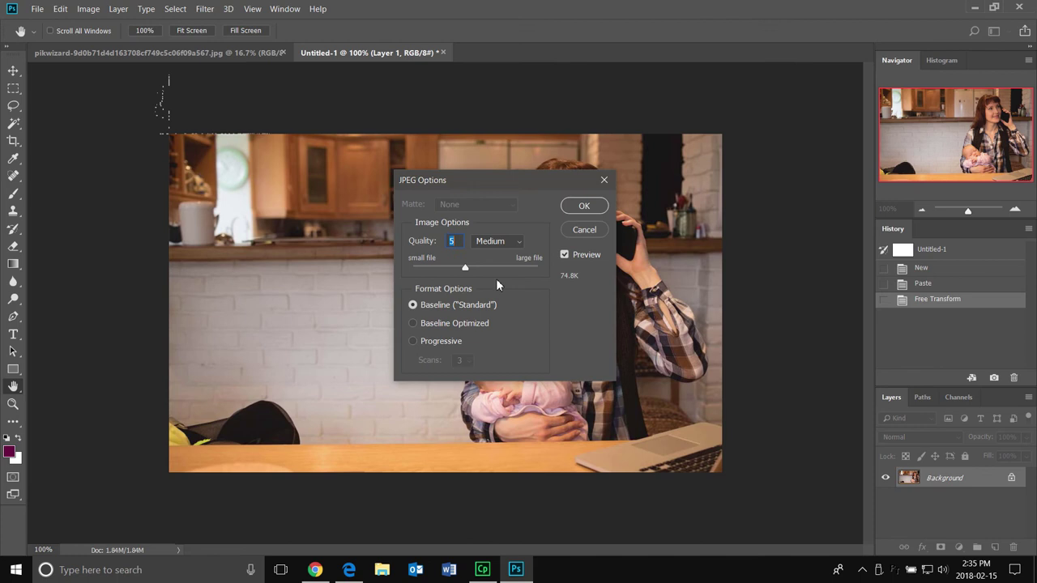
left_click(595, 210)
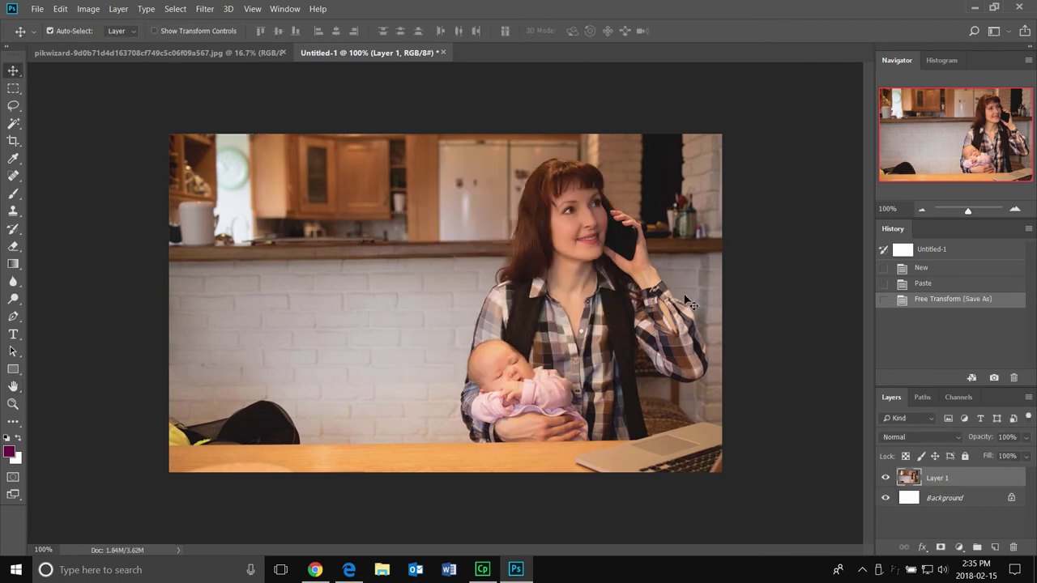
- Back in Captivate, check fluid boxes FB_25, FB_28, FB_30 and FB_27, then select parent FB_16
left_click(976, 10)
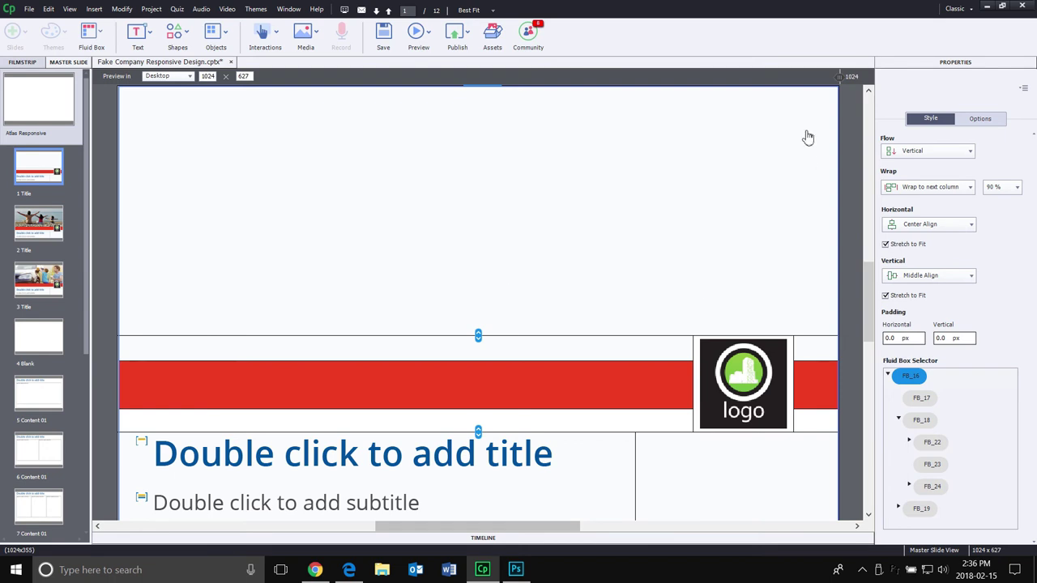
left_click(520, 349)
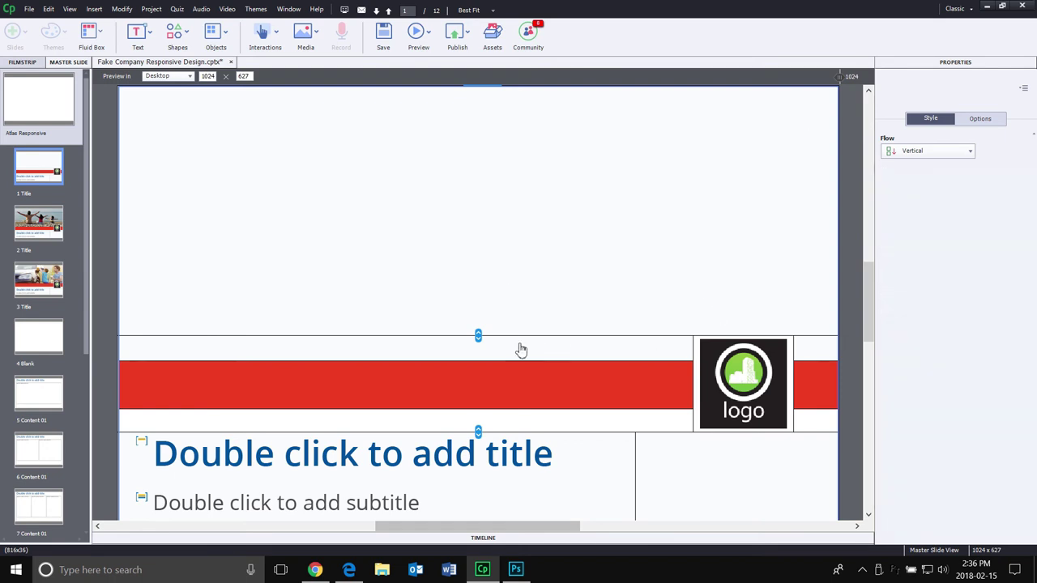
left_click(819, 348)
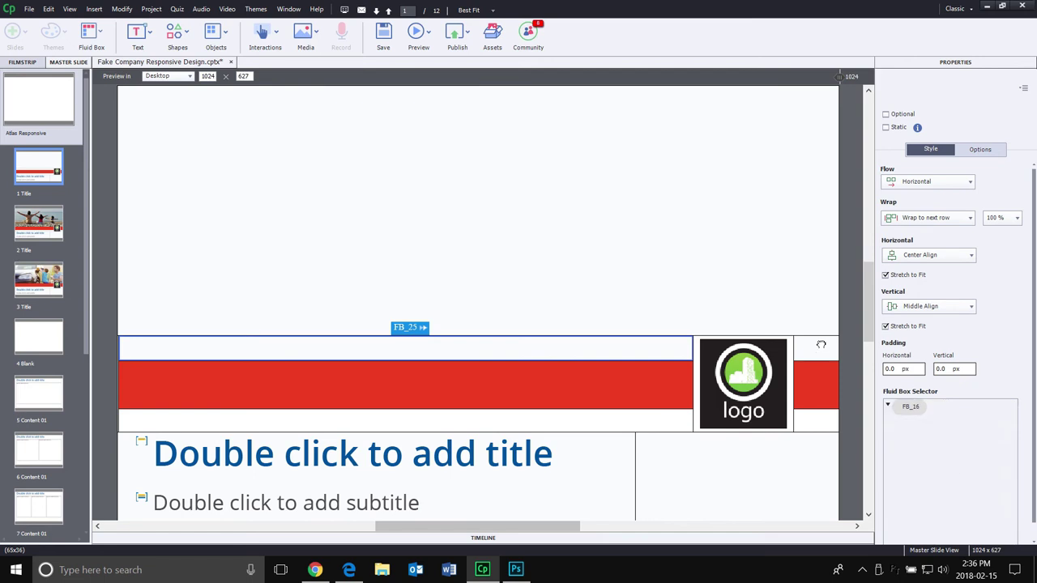
left_click(820, 428)
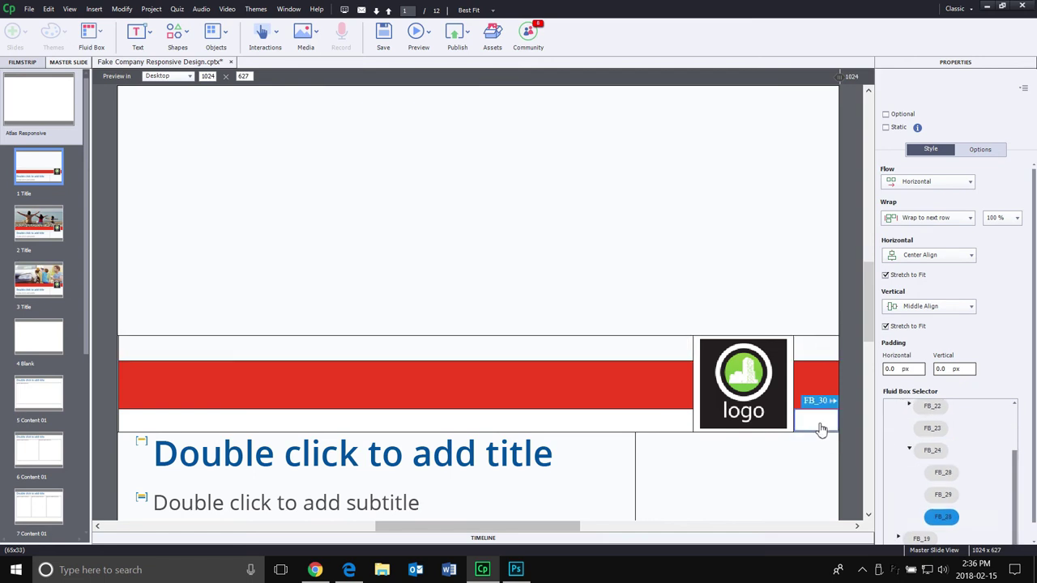
left_click(656, 430)
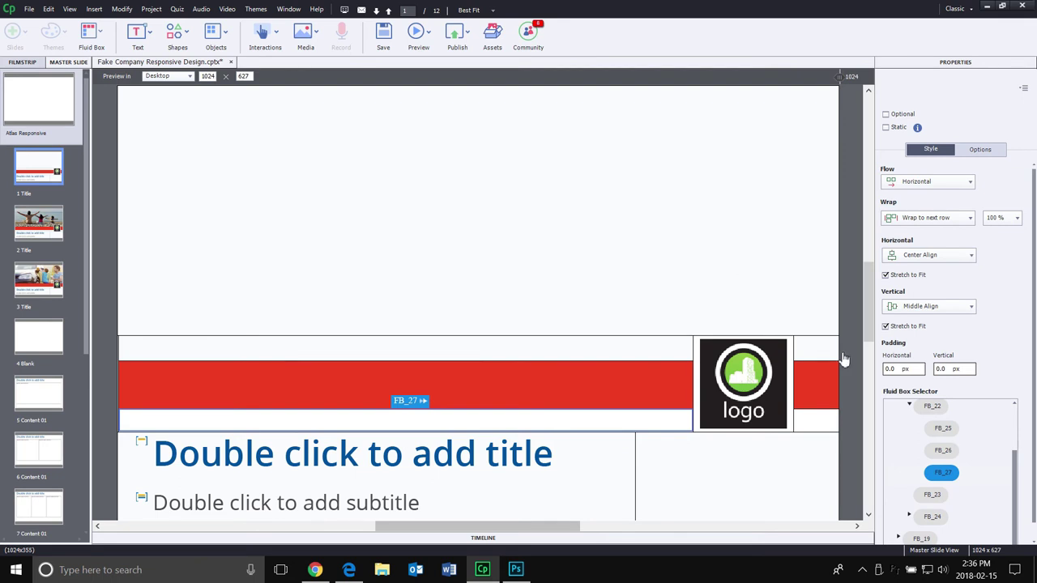
scroll(1017, 420, "up", 3)
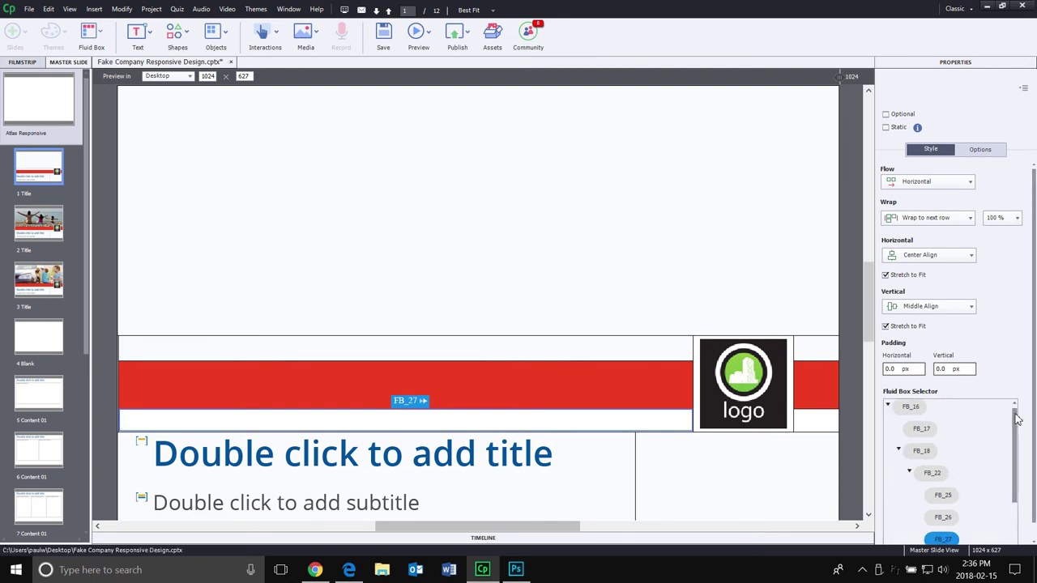
left_click(909, 408)
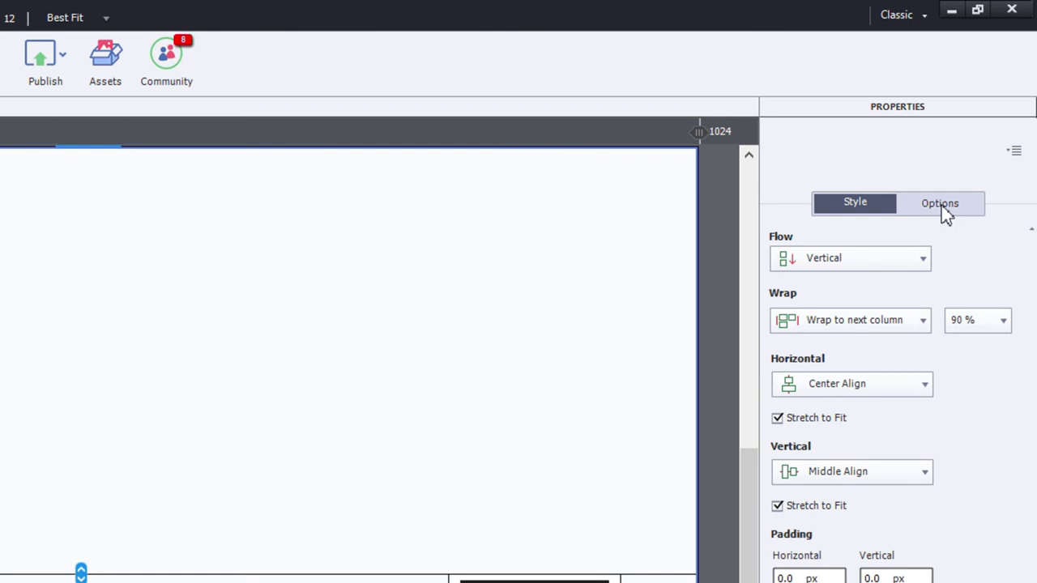
- Change FB_16's fill from Solid to Image Fill, giving the default green texture tiled Right
left_click(942, 207)
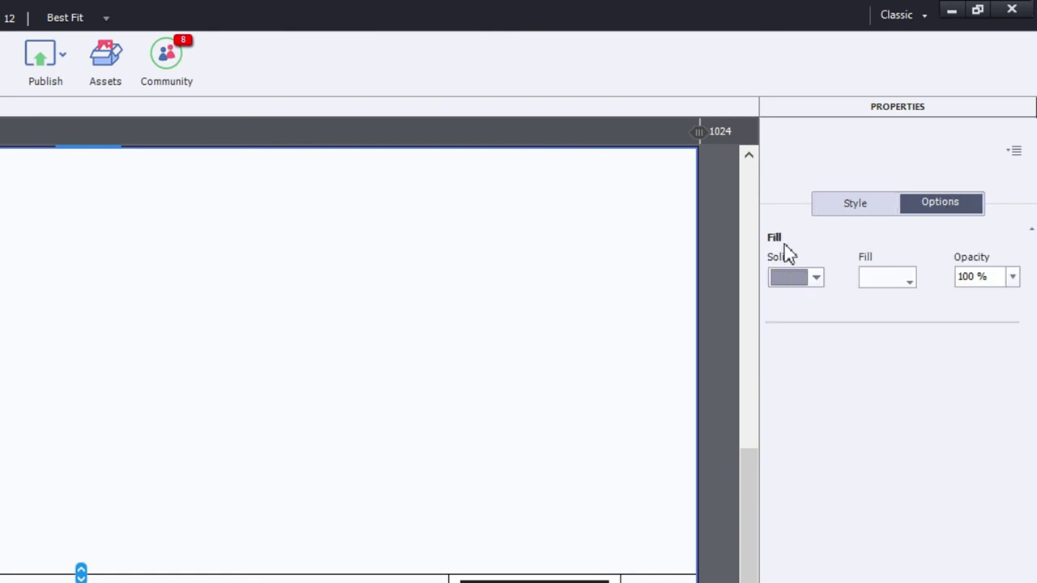
left_click(797, 280)
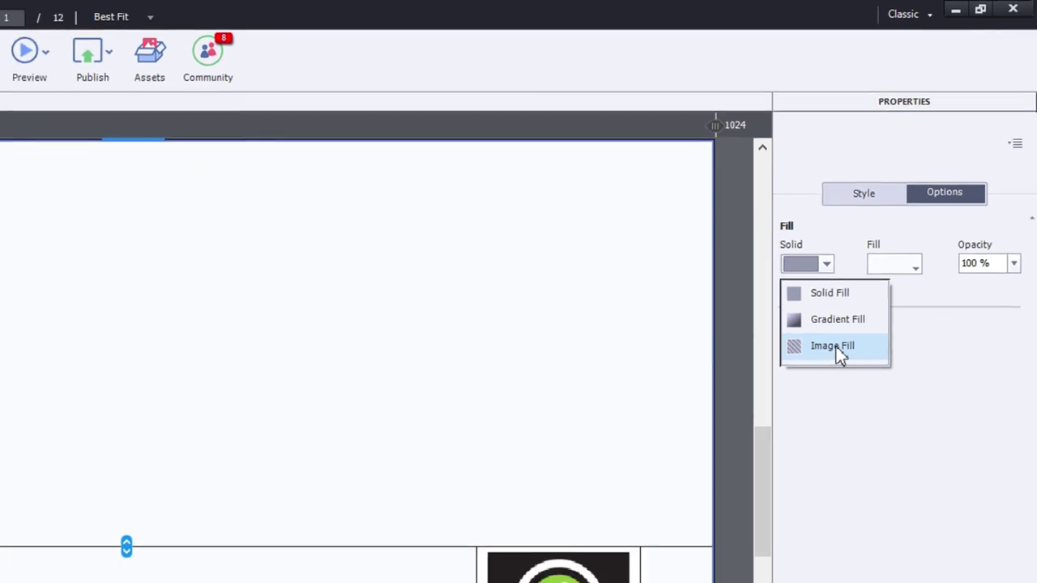
left_click(824, 365)
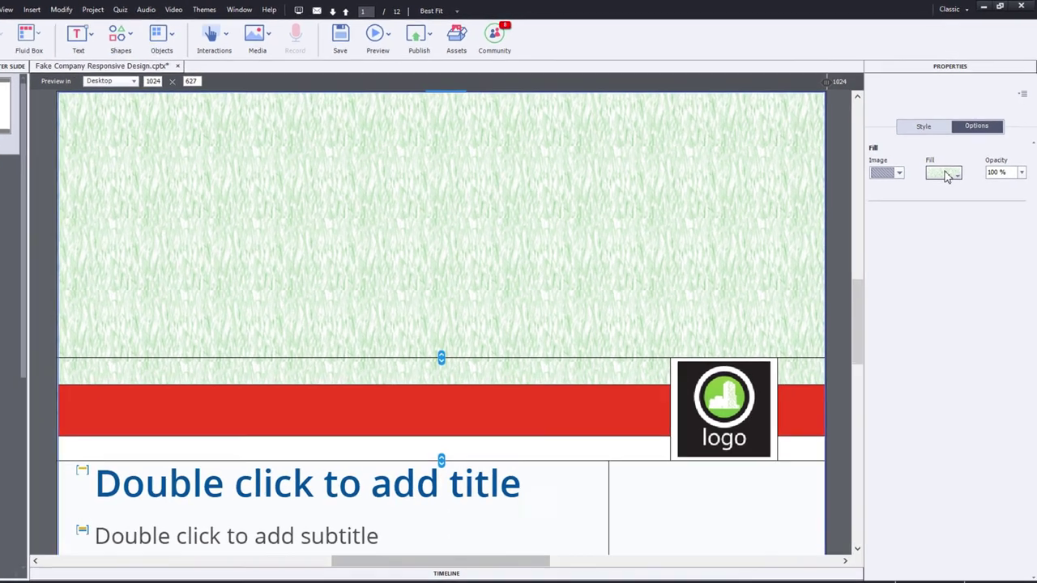
left_click(947, 175)
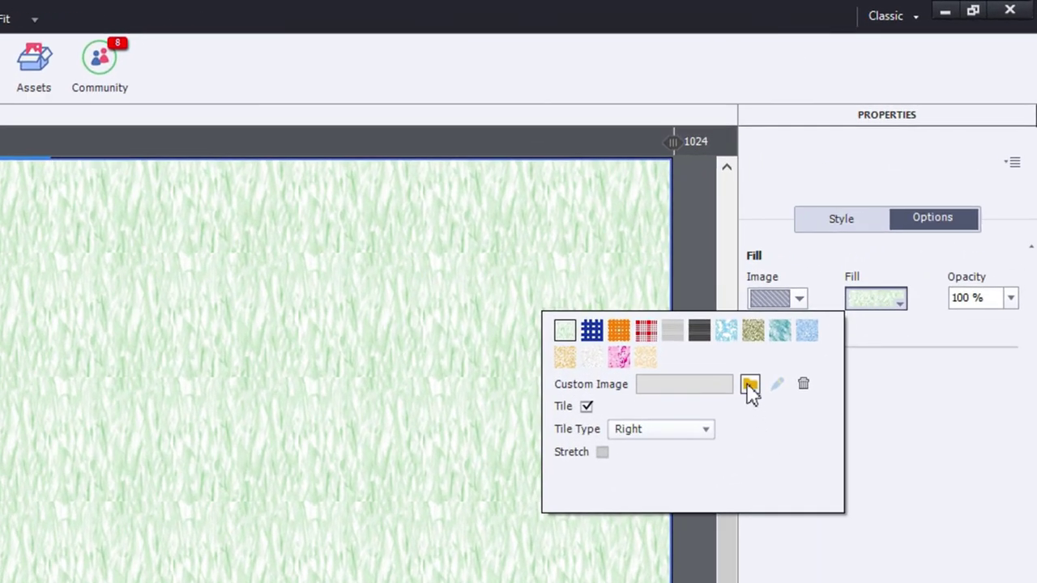
- Replace the parent box's texture fill with the 'cropped image' JPEG from the Desktop
left_click(749, 385)
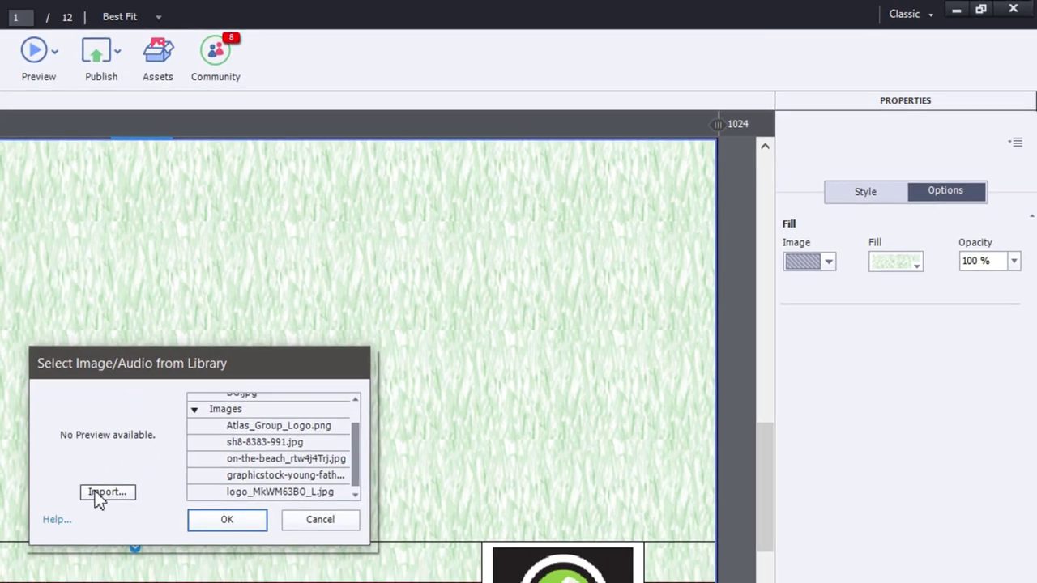
left_click(97, 494)
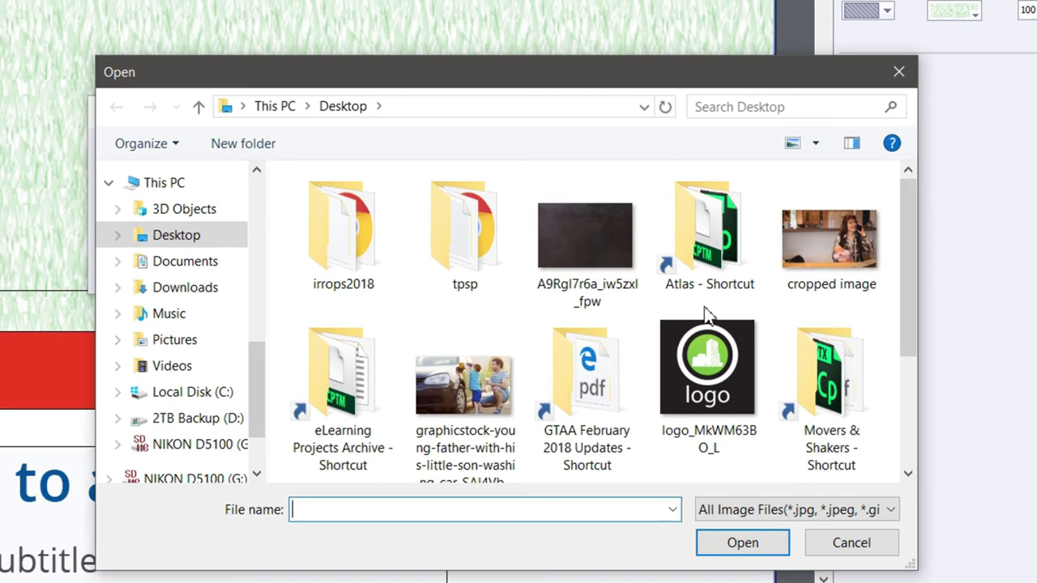
left_click(847, 255)
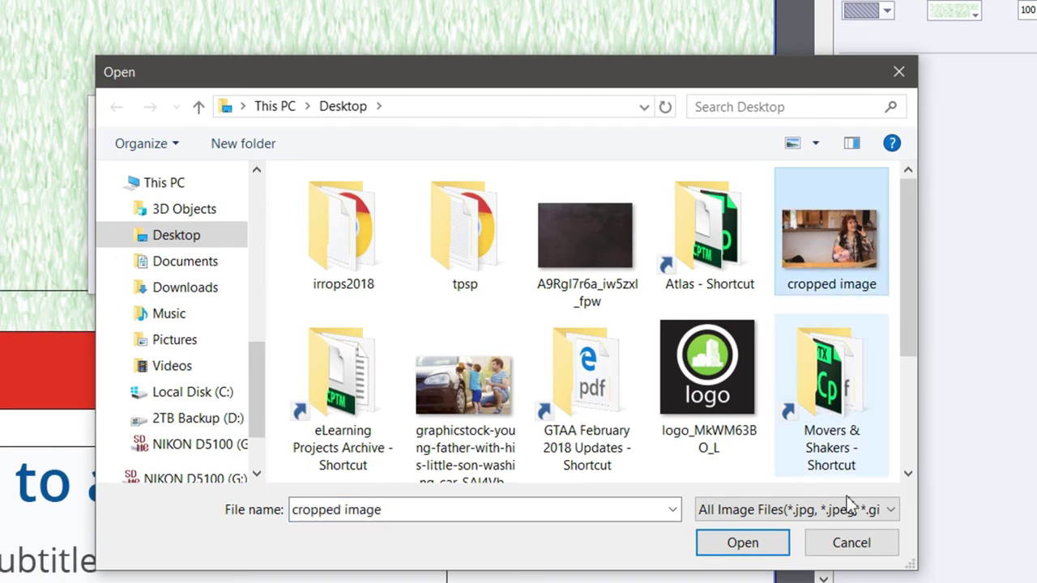
left_click(742, 544)
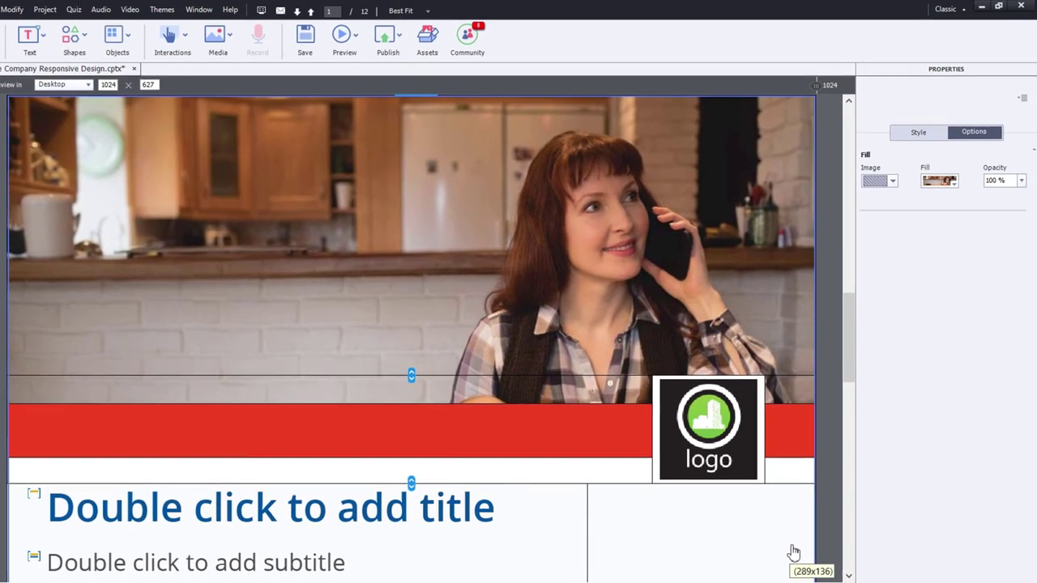
- Anchor the tiled kitchen photo to the left and check it at a narrower width
left_click(938, 183)
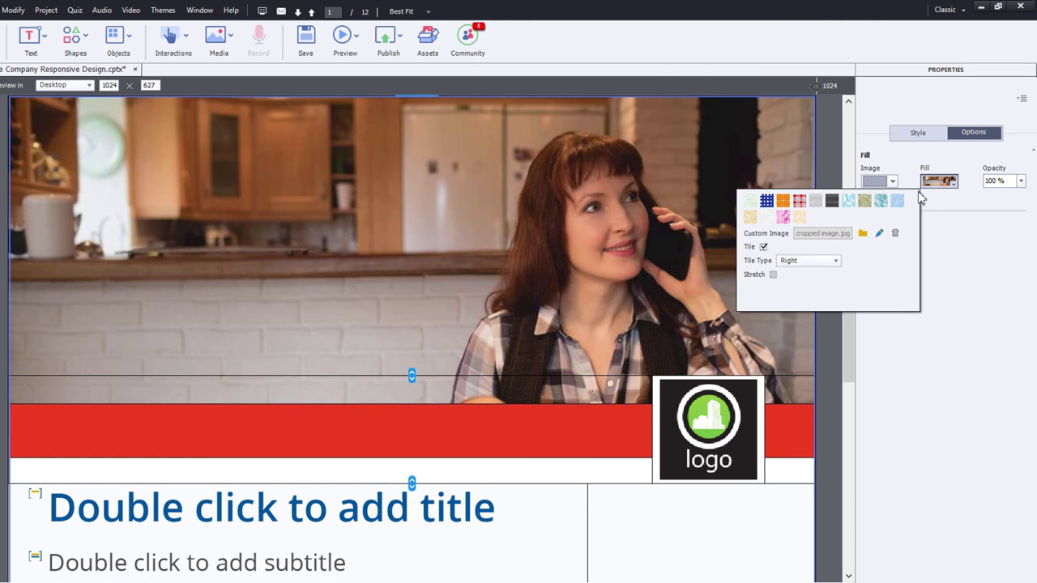
left_click(819, 264)
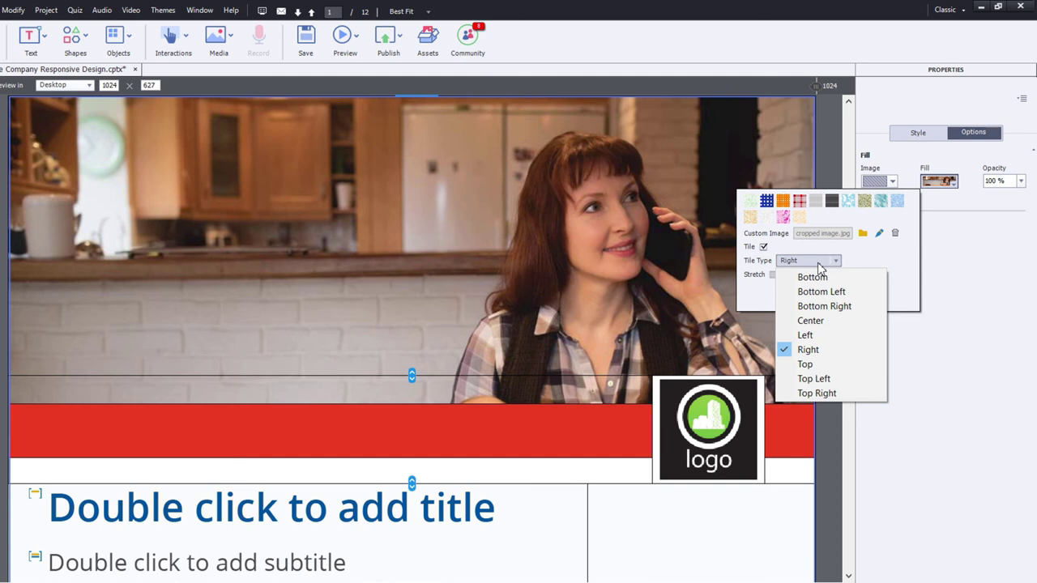
left_click(834, 335)
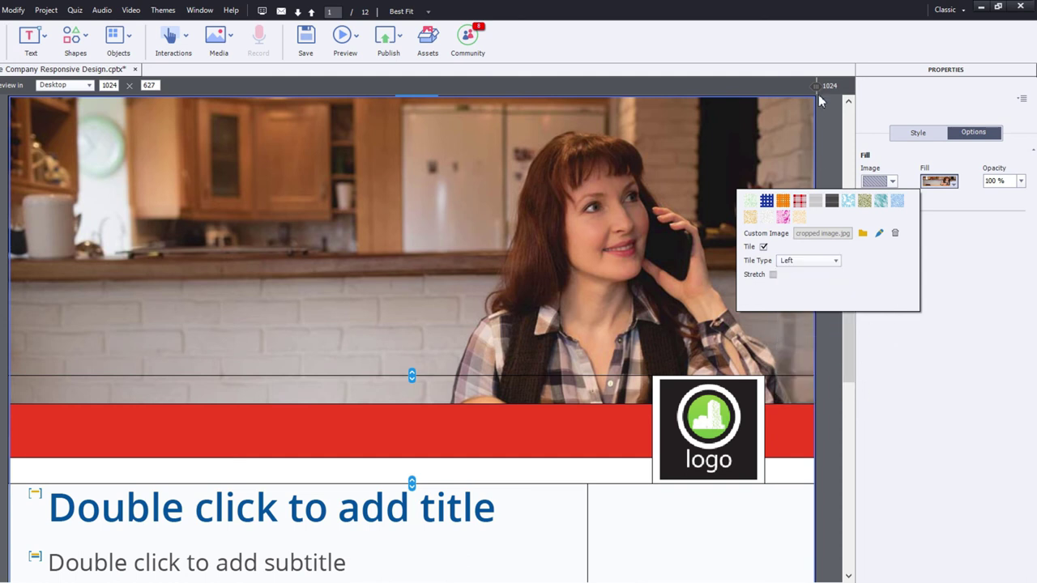
left_click_drag(816, 85, 847, 102)
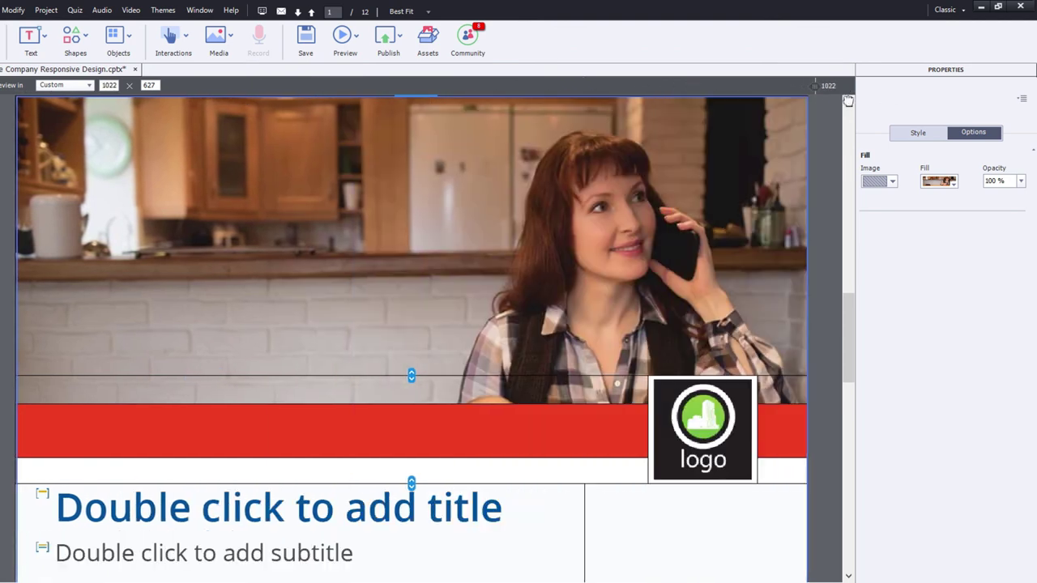
- Try anchoring the kitchen photo to the right and preview a narrower width
left_click(943, 183)
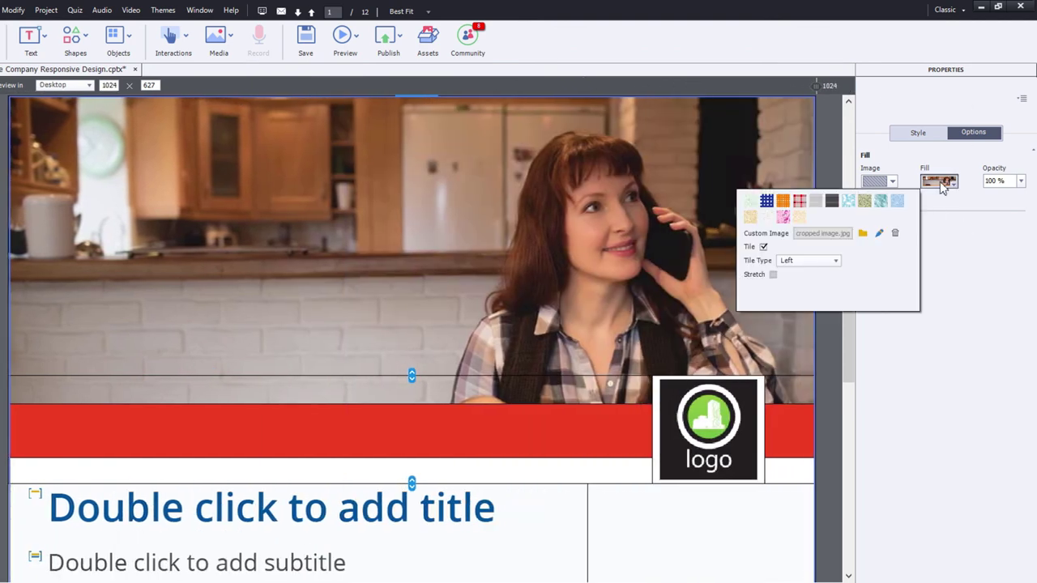
left_click(809, 261)
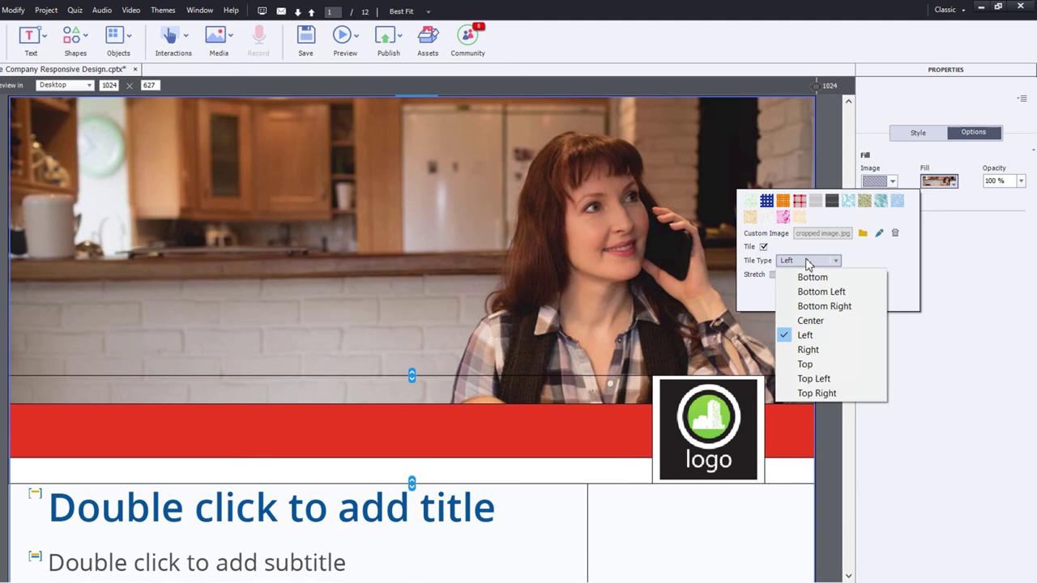
left_click(816, 352)
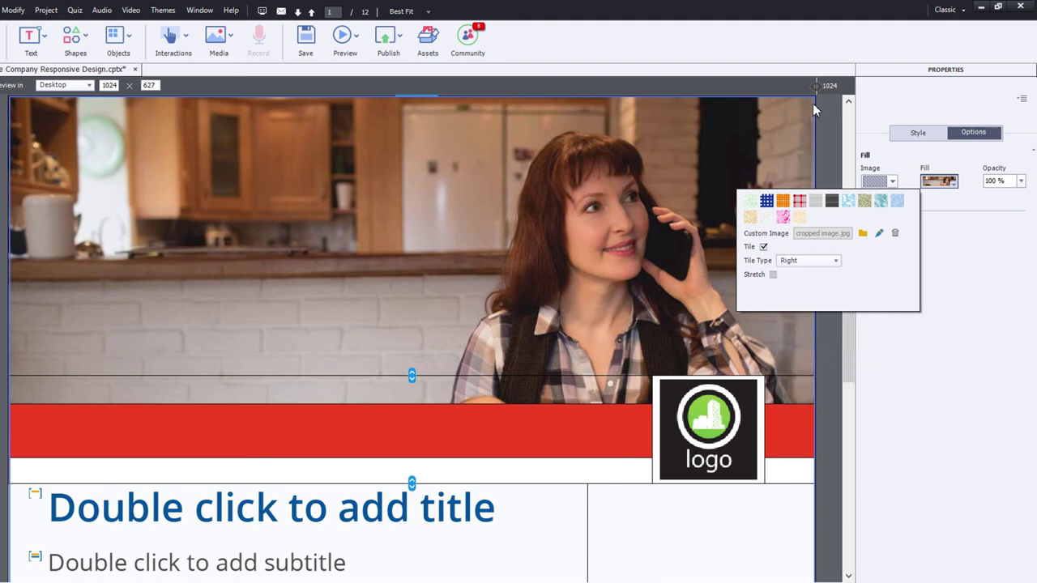
left_click_drag(815, 85, 1033, 103)
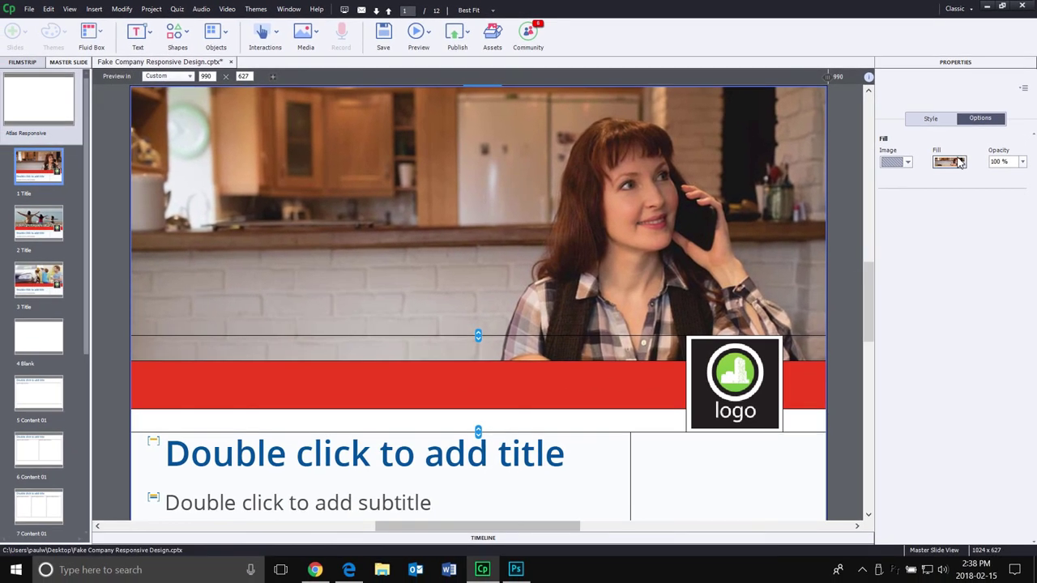
- Anchor the kitchen photo fill at Center and save the project
left_click(954, 179)
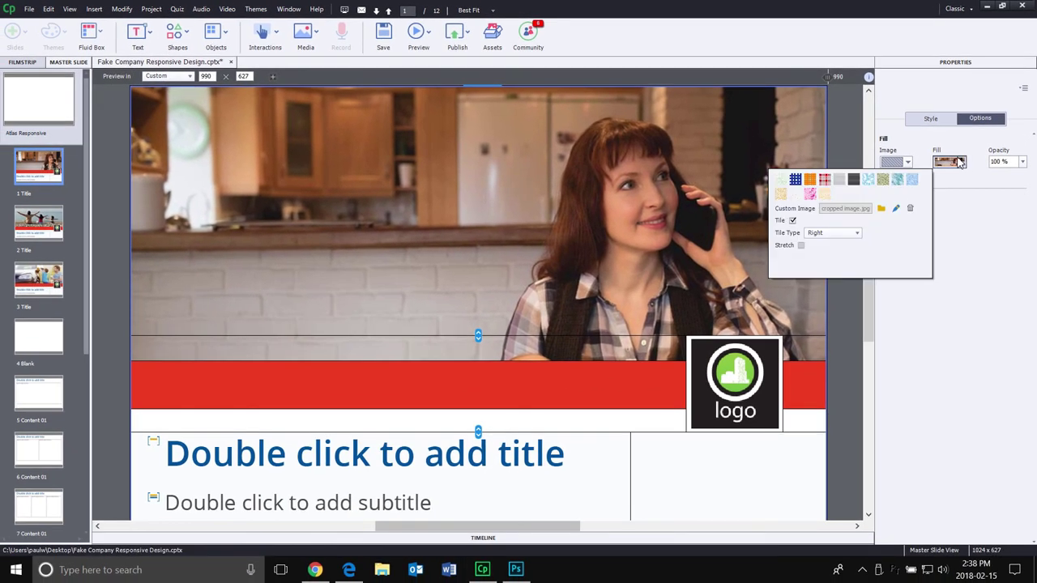
left_click(842, 231)
left_click(843, 287)
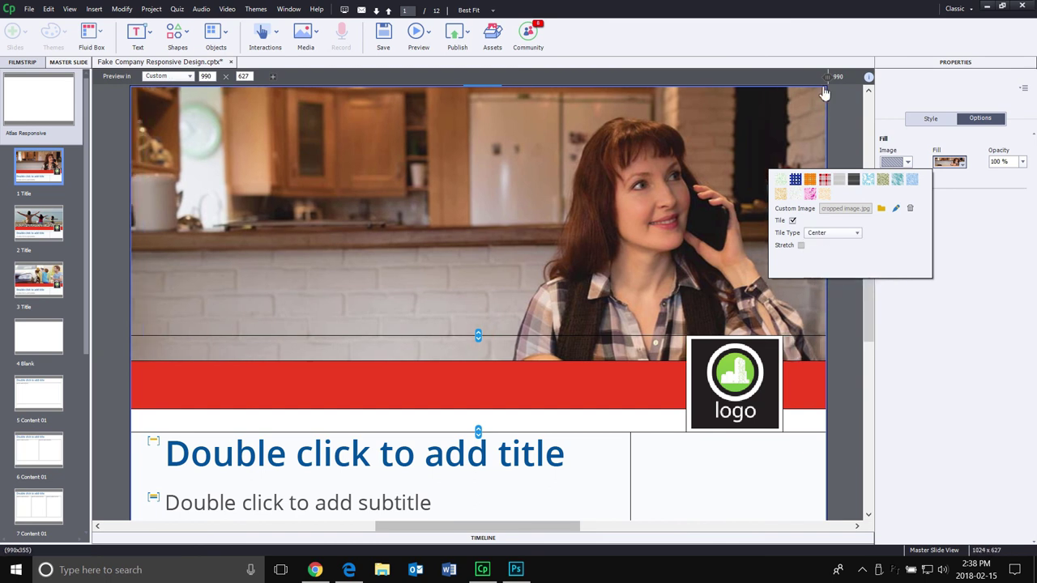
key("ctrl+s")
- Check the layout narrow and wide, then move to the 2 Title master slide
left_click_drag(828, 76, 466, 78)
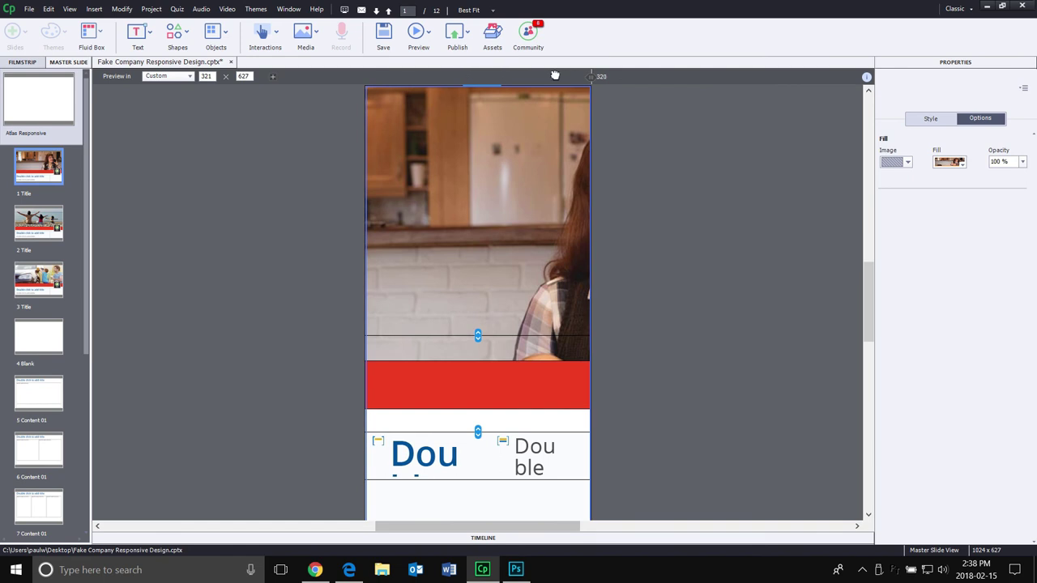
left_click_drag(555, 75, 825, 75)
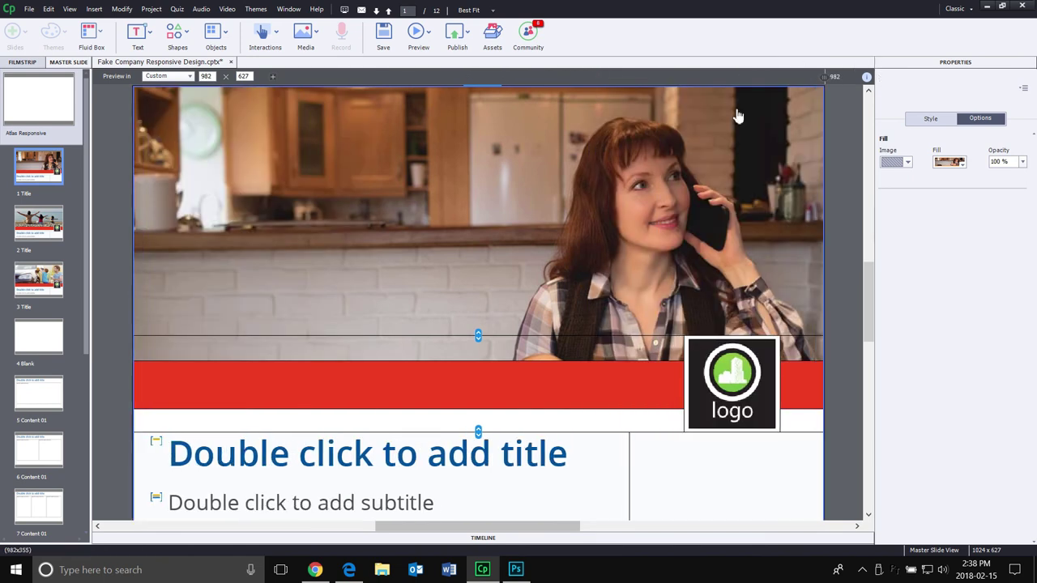
left_click(42, 221)
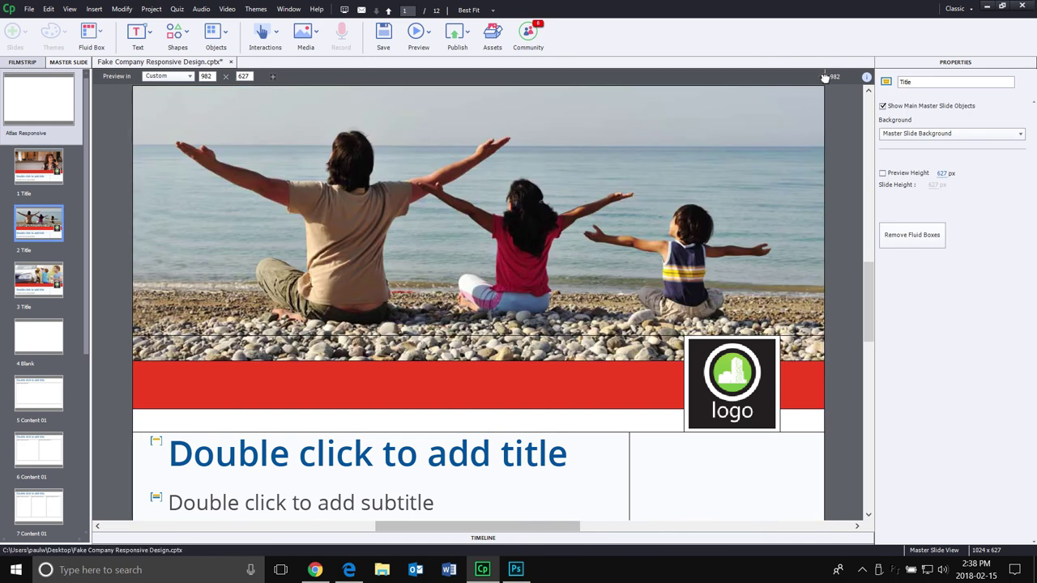
- Select the parent fluid box FB_16 on the beach slide and show its fill settings
left_click_drag(776, 84, 968, 63)
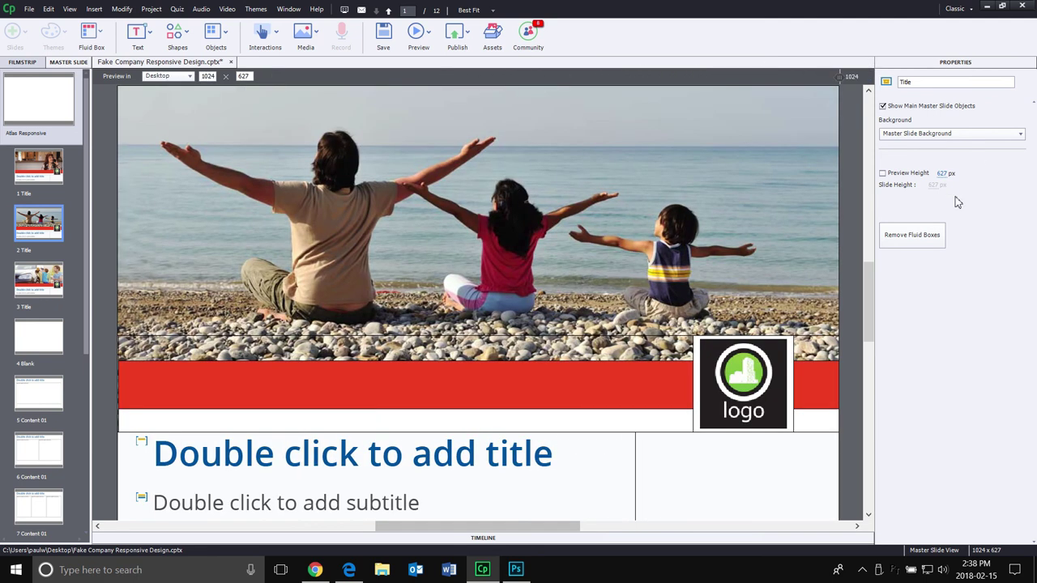
left_click(825, 421)
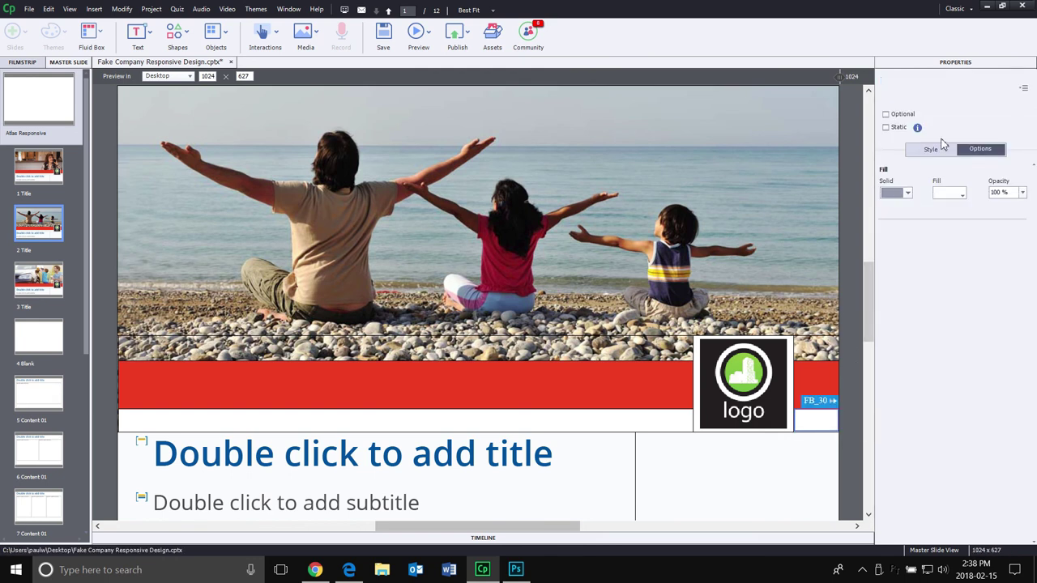
left_click(940, 149)
left_click_drag(1016, 446, 1011, 424)
left_click(910, 406)
left_click(984, 120)
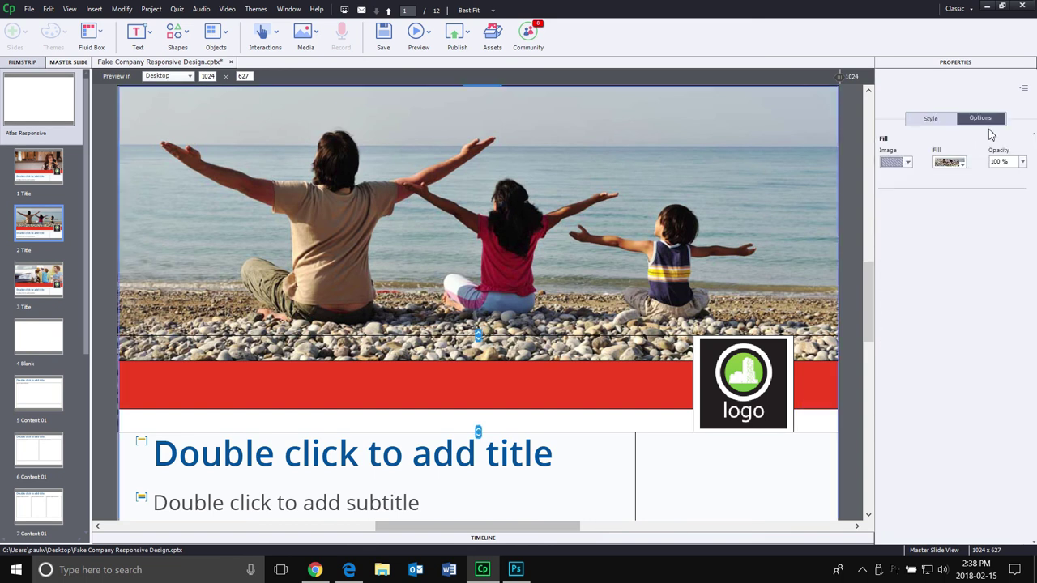
- Set the beach photo's tile anchor to Center and check it at a narrower width
left_click(956, 164)
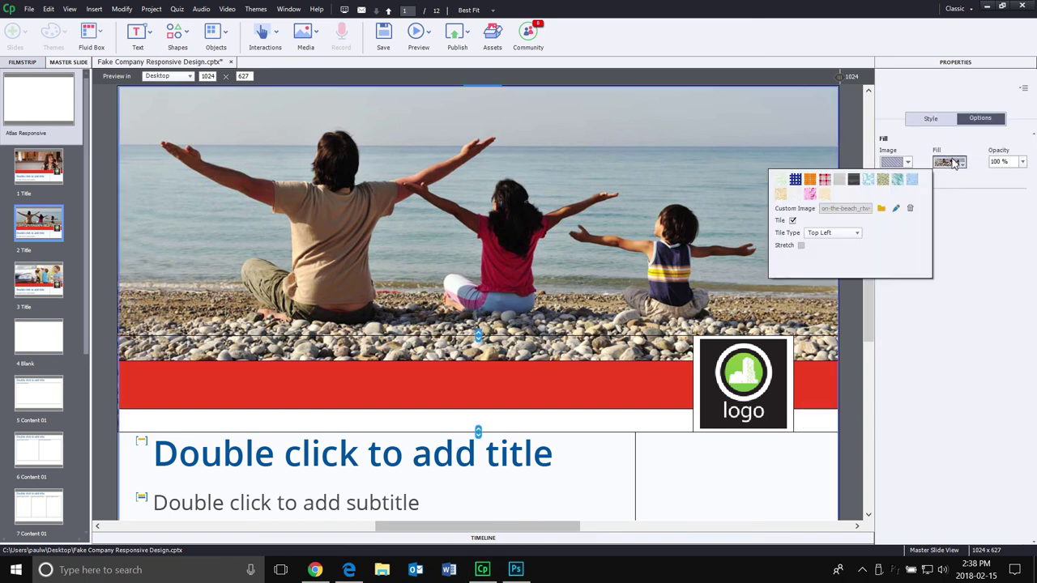
left_click(834, 233)
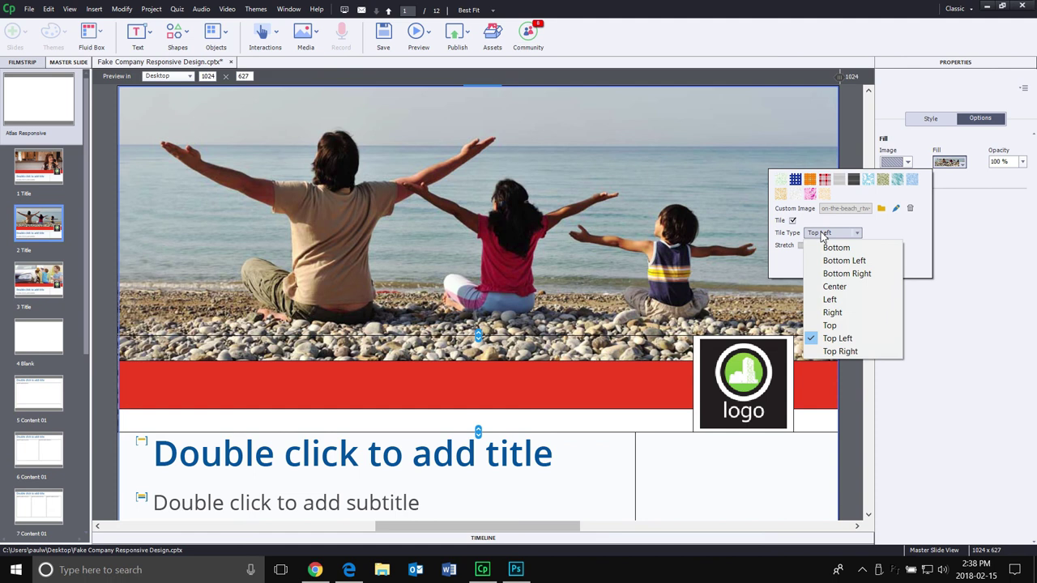
left_click(840, 287)
left_click(541, 236)
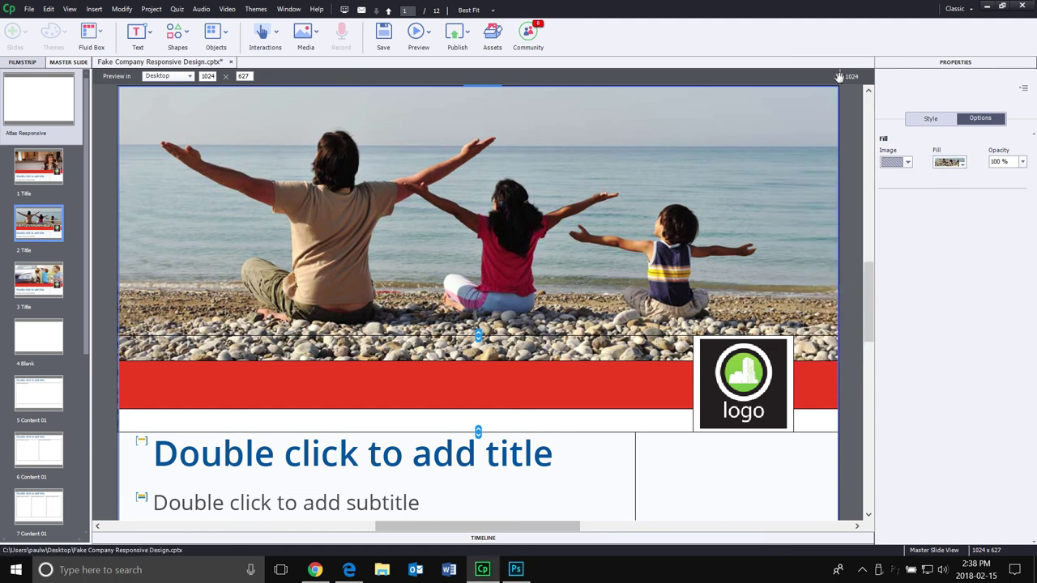
left_click_drag(838, 76, 905, 70)
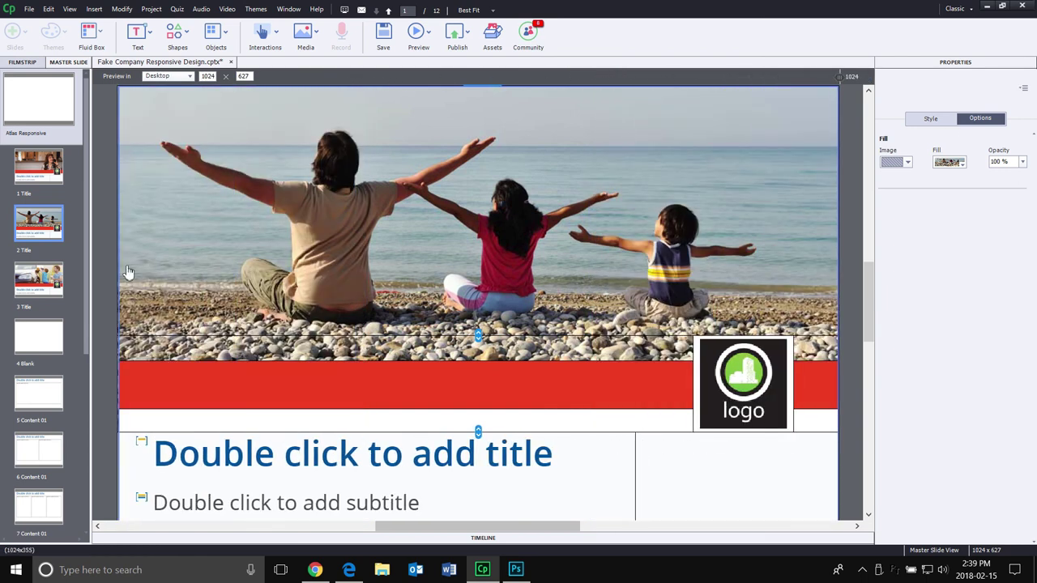
- On master slide 3 Title, select parent box FB_16's fill and test narrow and desktop widths
left_click(40, 283)
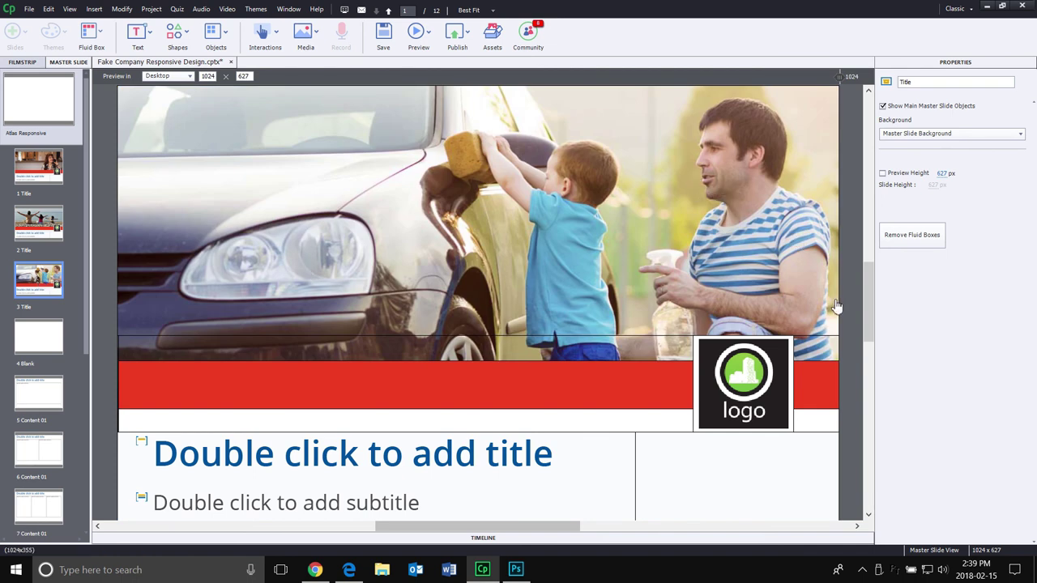
left_click(816, 421)
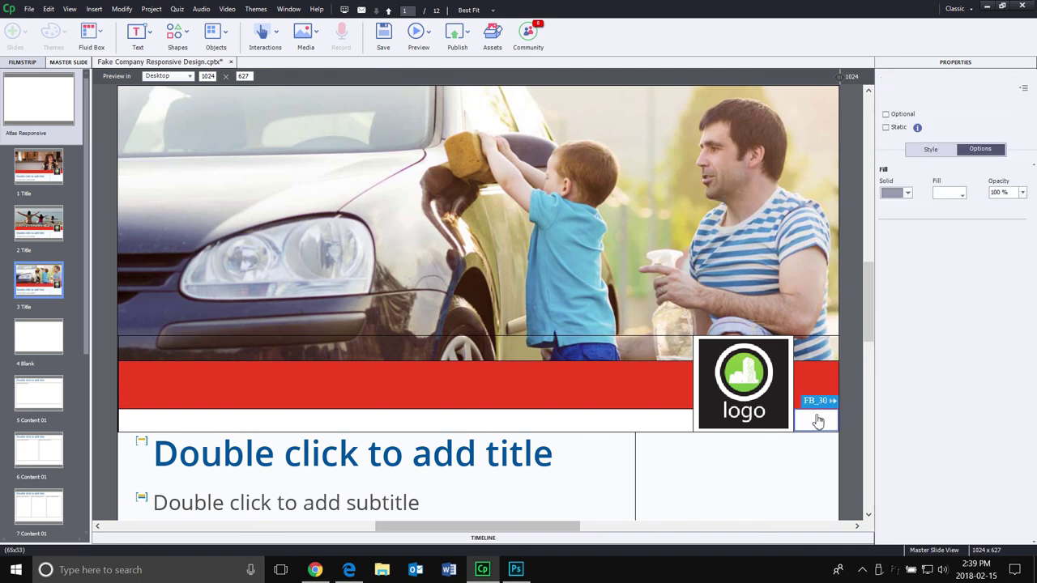
left_click(931, 152)
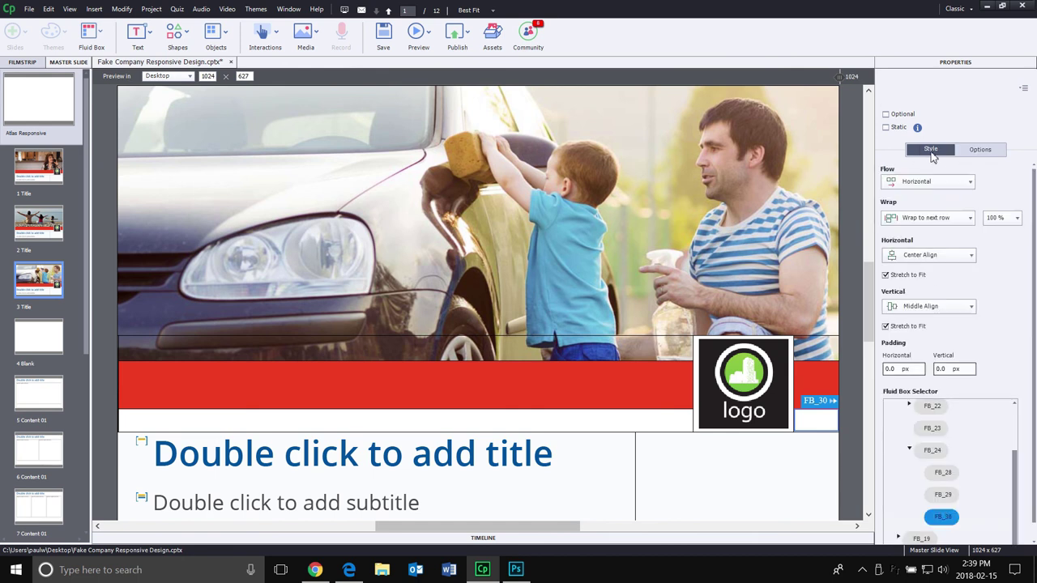
scroll(1011, 432, "up", 5)
left_click(914, 409)
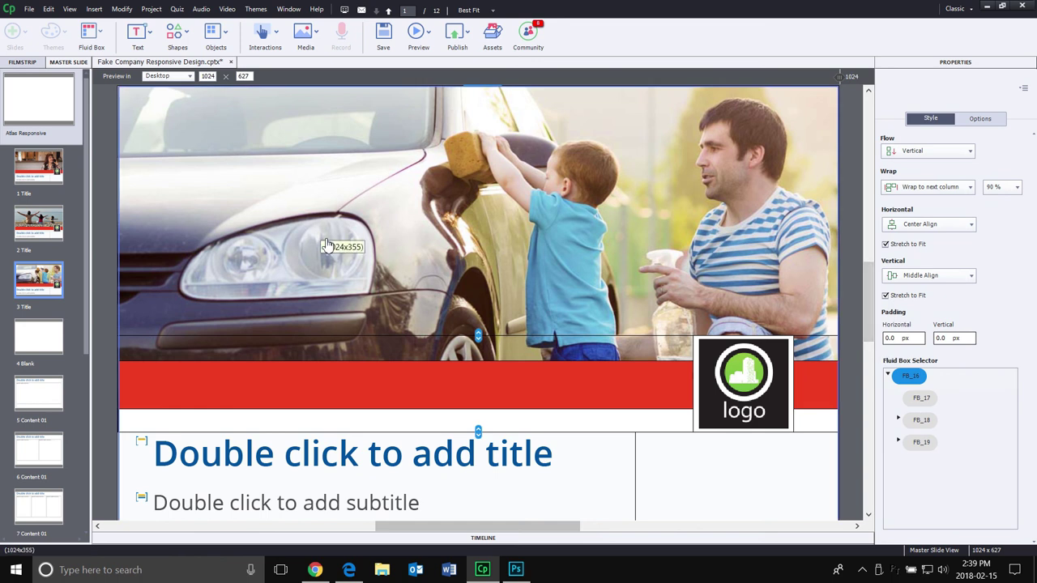
left_click(981, 119)
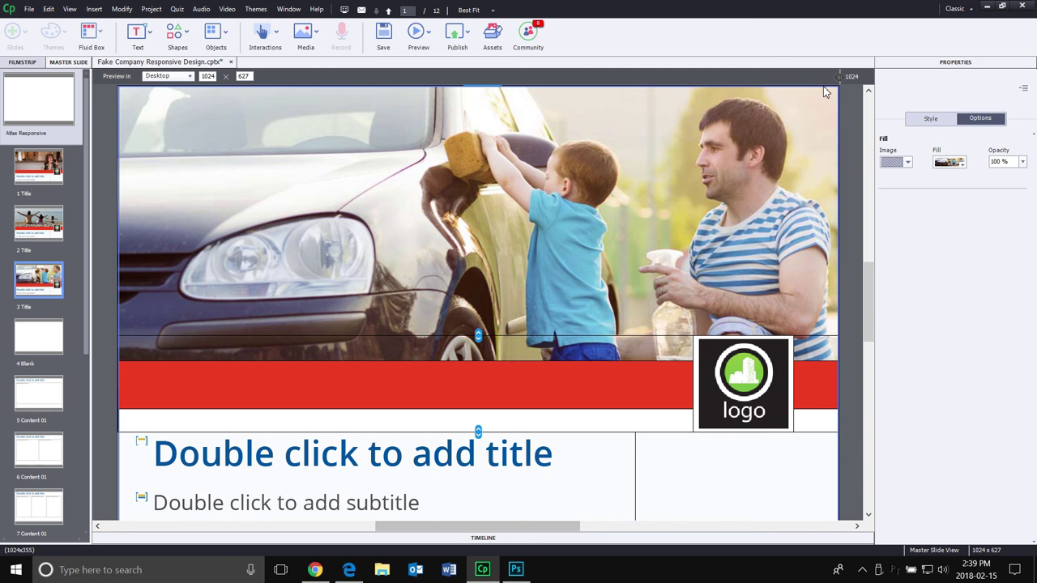
left_click_drag(839, 76, 331, 81)
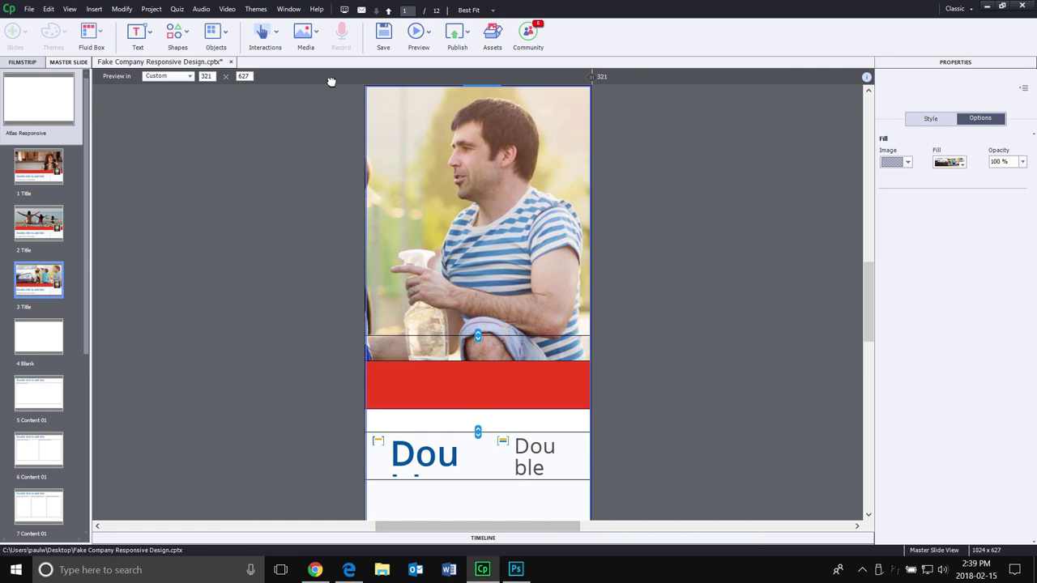
left_click_drag(332, 82, 1034, 46)
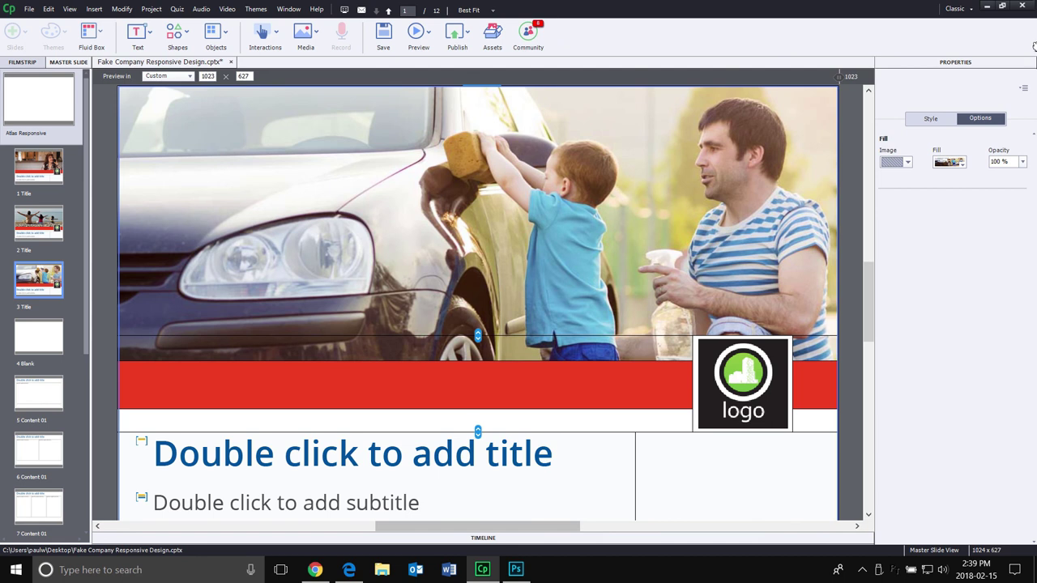
- Anchor the car-washing photo Top Left, then preview narrower and back to 991 pixels
left_click(962, 162)
left_click(851, 234)
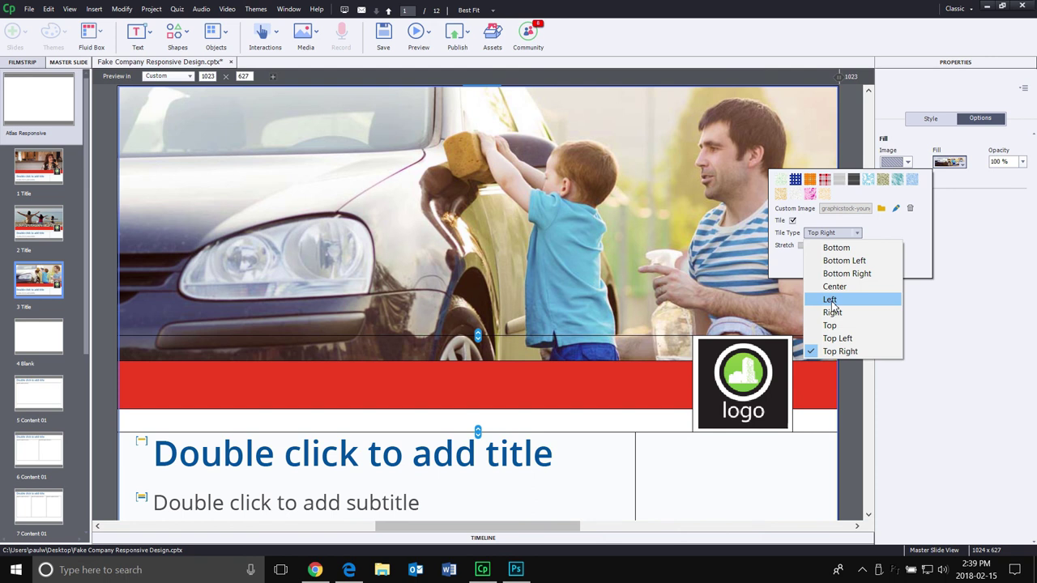
left_click(837, 338)
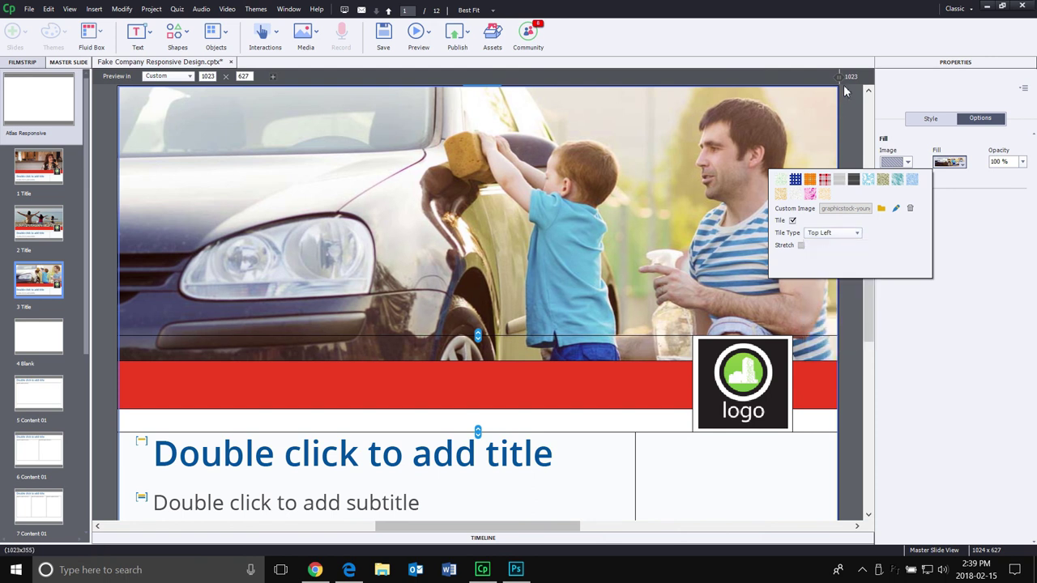
left_click_drag(838, 76, 487, 72)
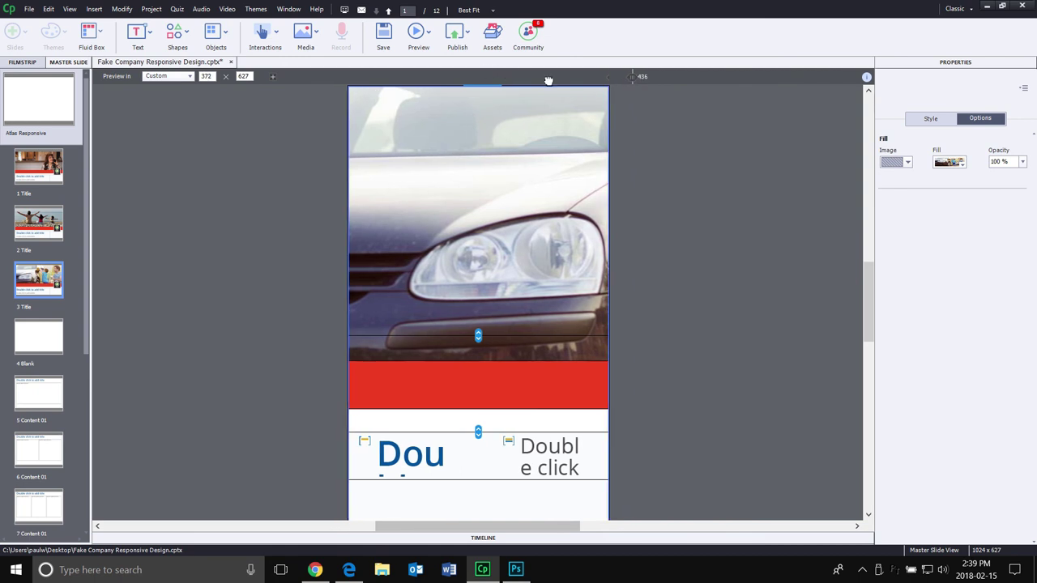
left_click_drag(609, 76, 817, 77)
left_click_drag(920, 59, 860, 76)
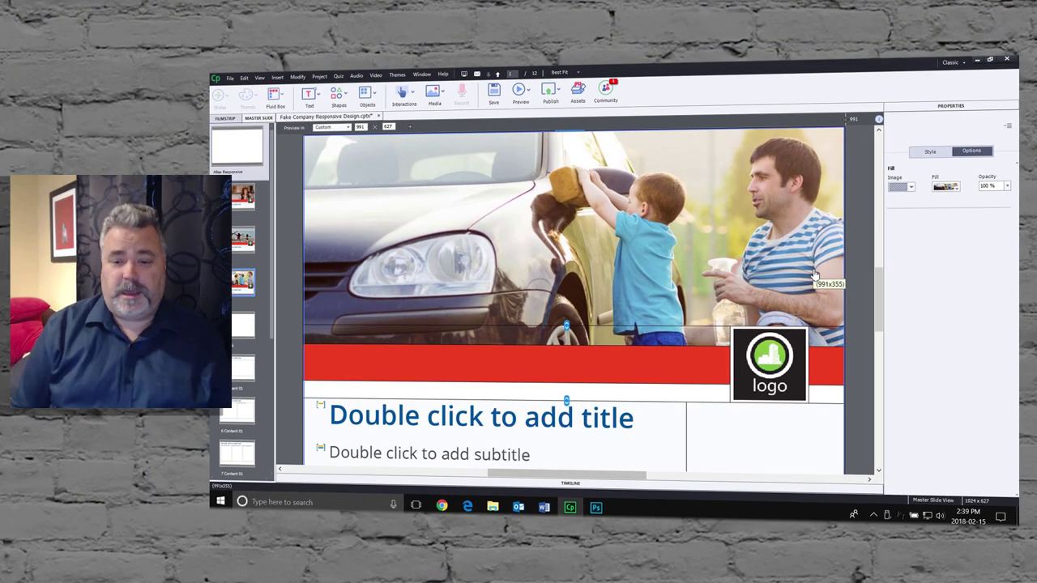
- Switch the car-washing photo fill from Tile to Stretch and preview it at a narrower width
left_click(954, 187)
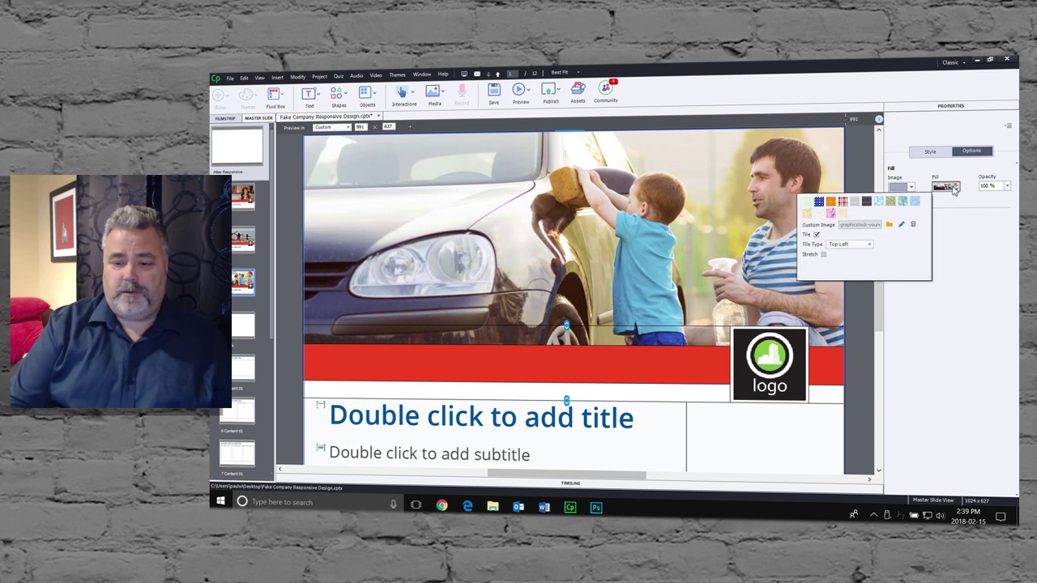
left_click(823, 254)
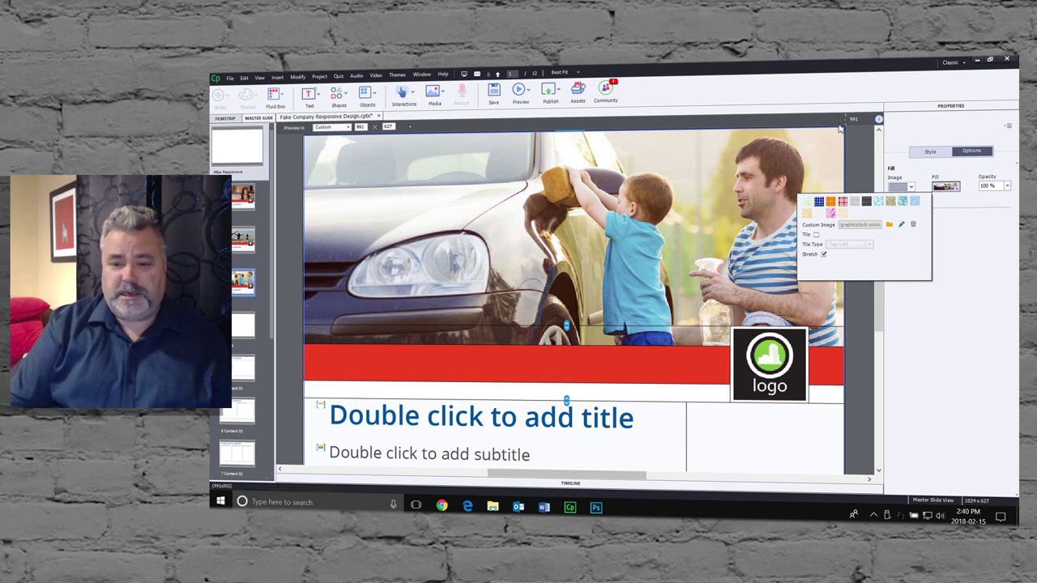
left_click_drag(844, 119, 551, 129)
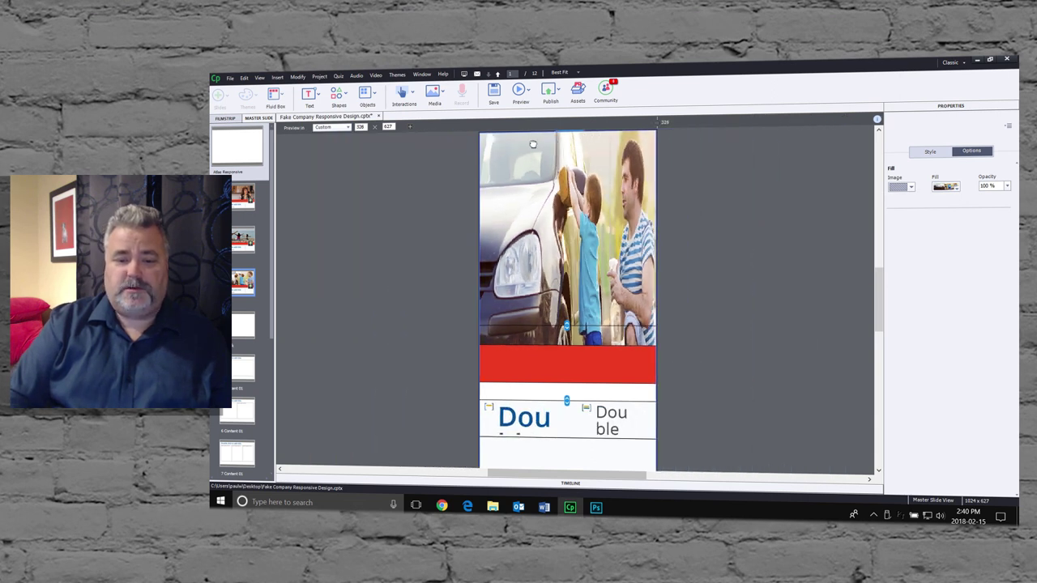